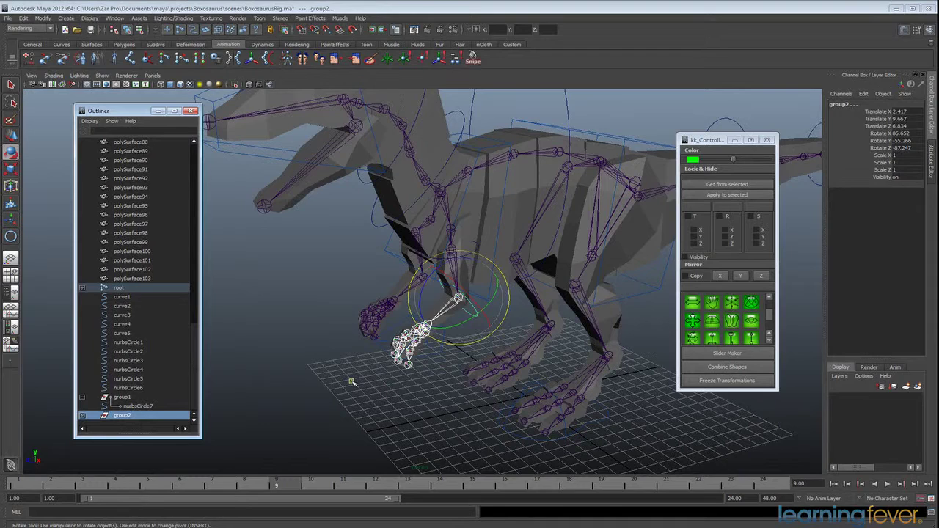
Delete the leftover polySurface79 group node from the scene hierarchy
left_click(83, 397)
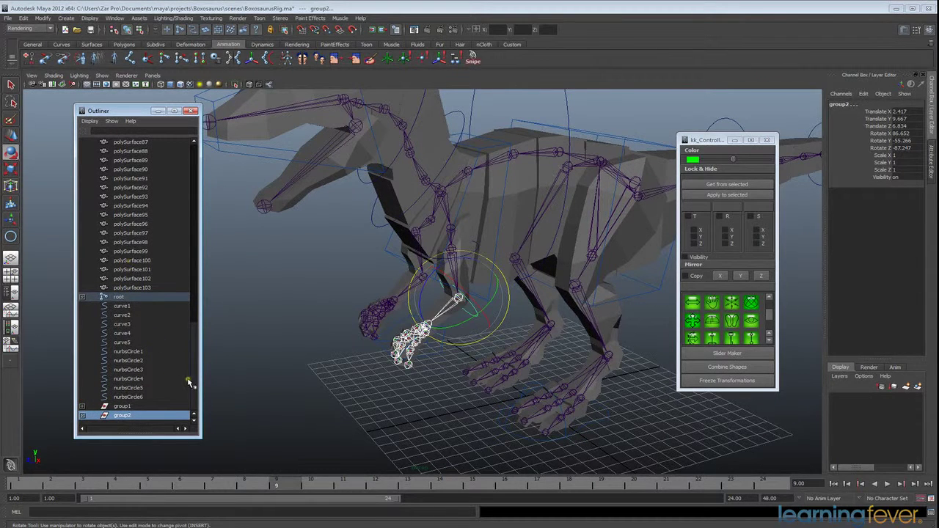
left_click_drag(192, 383, 192, 262)
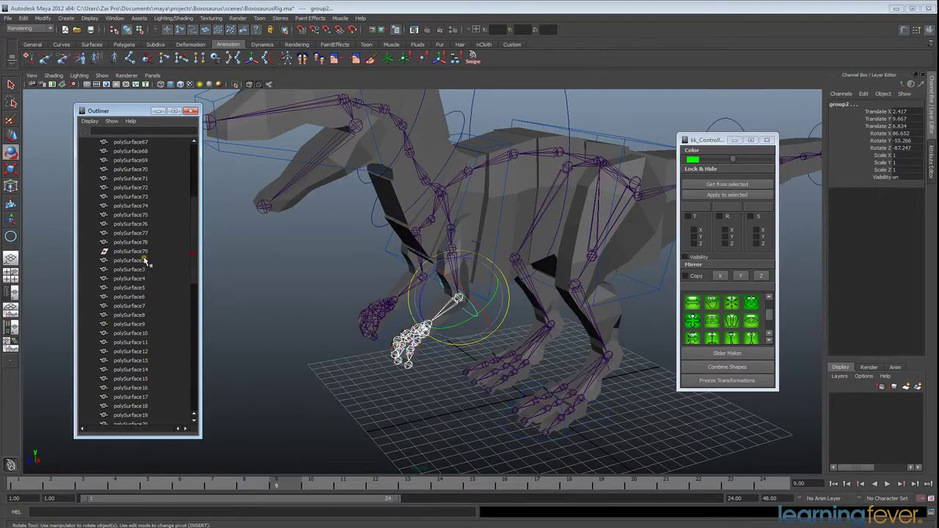
left_click(131, 250)
left_click_drag(488, 379, 396, 380, "alt")
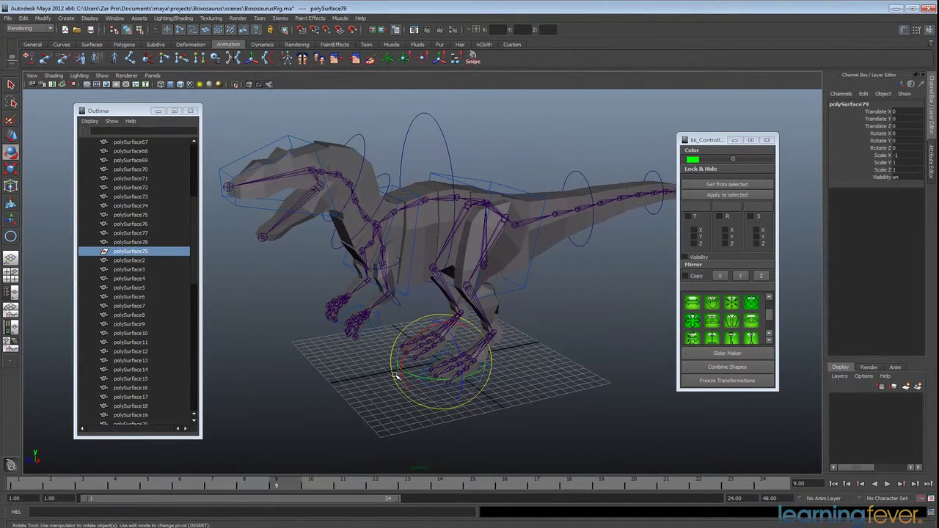
key("Delete")
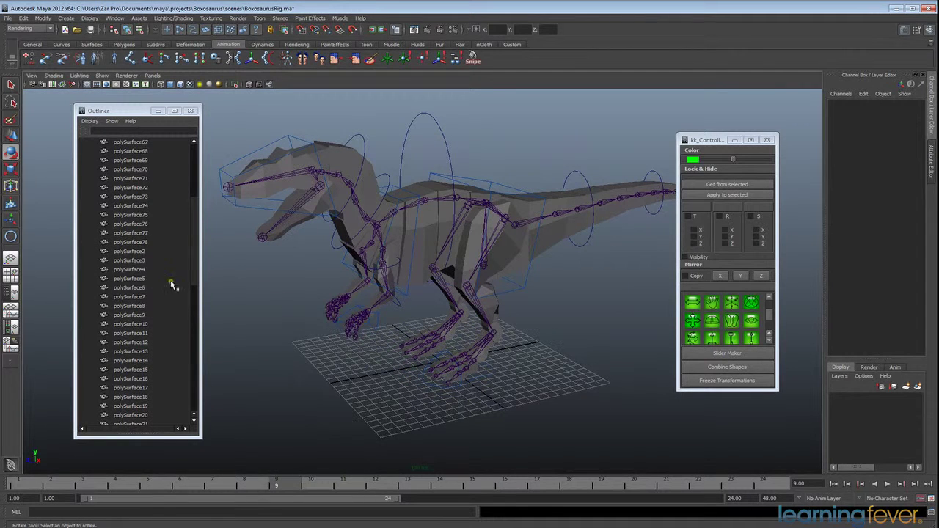
Group all the dinosaur meshes from polySurface53 through polySurface103 and name the group Geo
left_click_drag(196, 237, 208, 373)
left_click(136, 179)
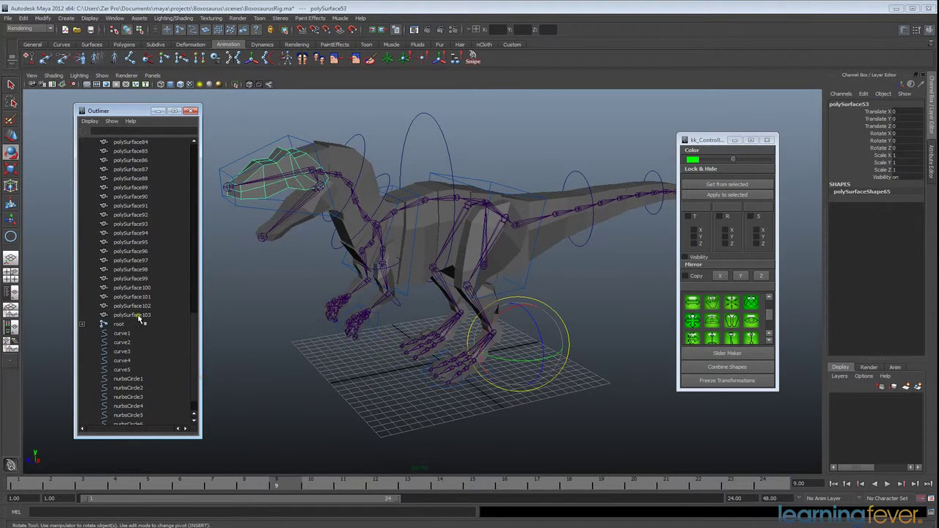
left_click(132, 314, "shift")
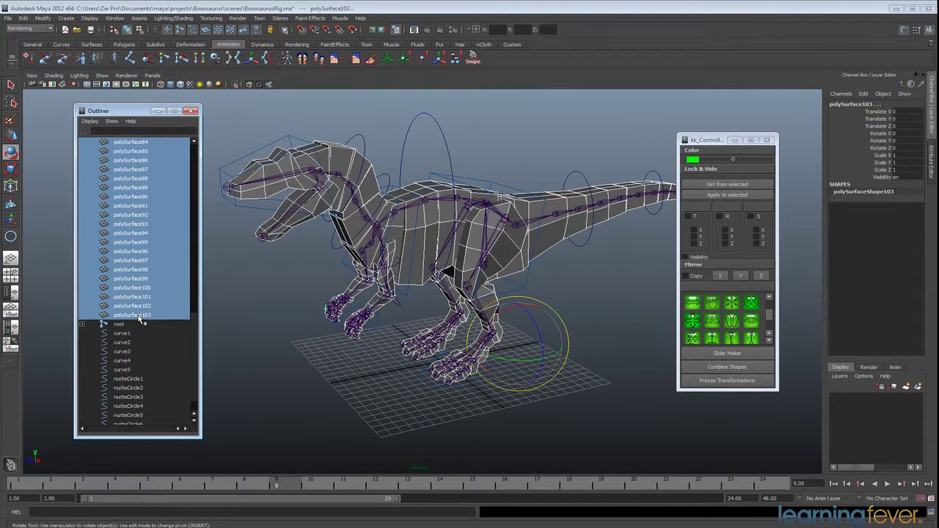
key("ctrl+g")
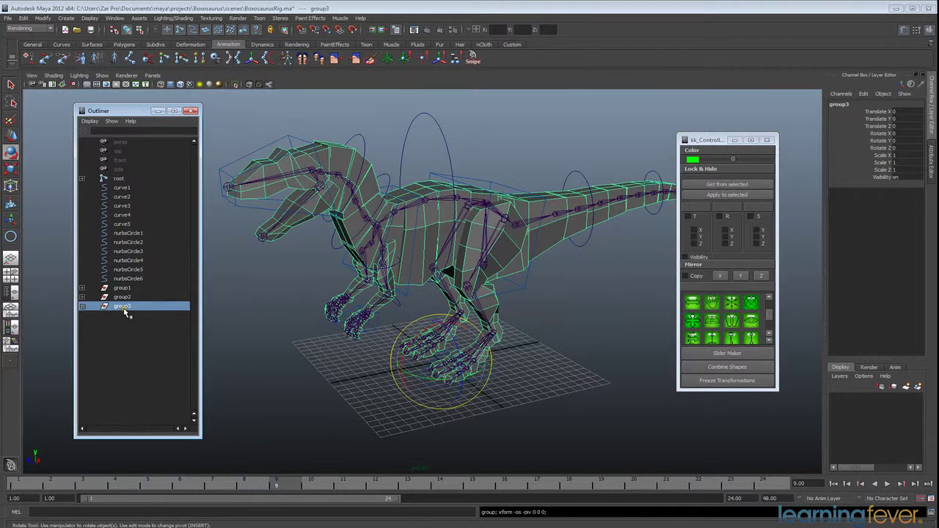
double_click(123, 307)
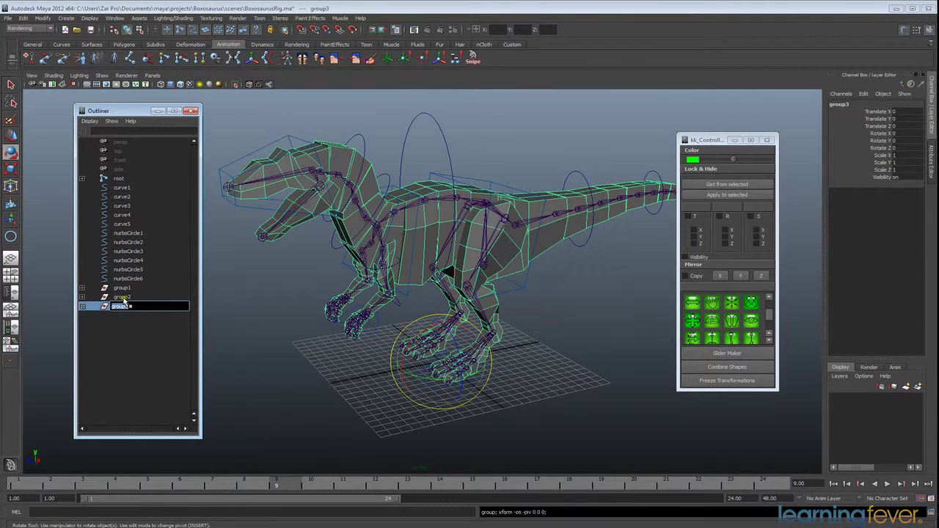
type("Geo")
key("Return")
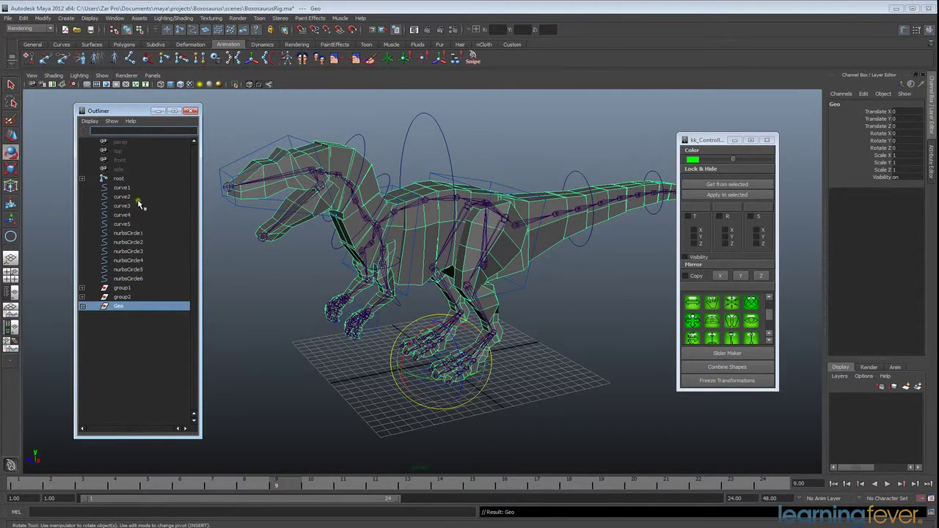
Select the control curves one after another from nurbsCircle6 up to curve1 to examine which body part each one belongs to
left_click(129, 279)
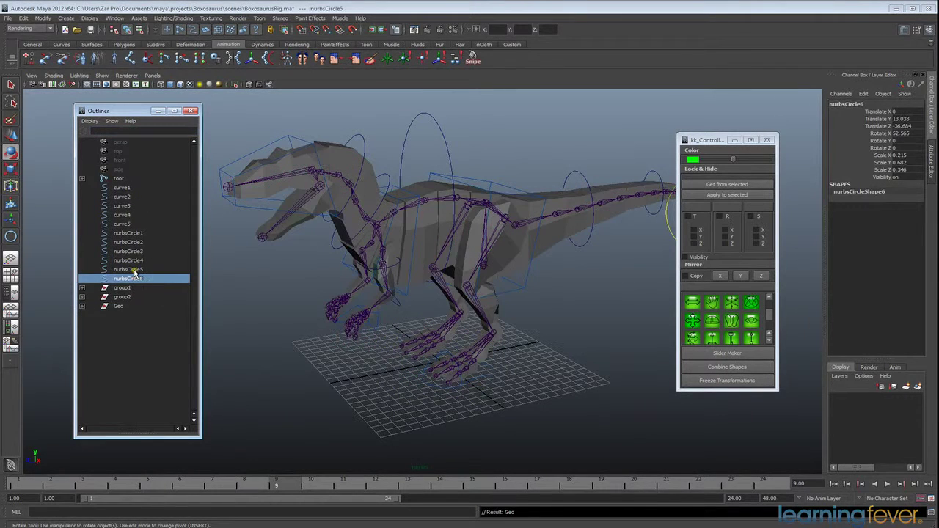
left_click(134, 270)
left_click(134, 260)
left_click(133, 251)
left_click(134, 242)
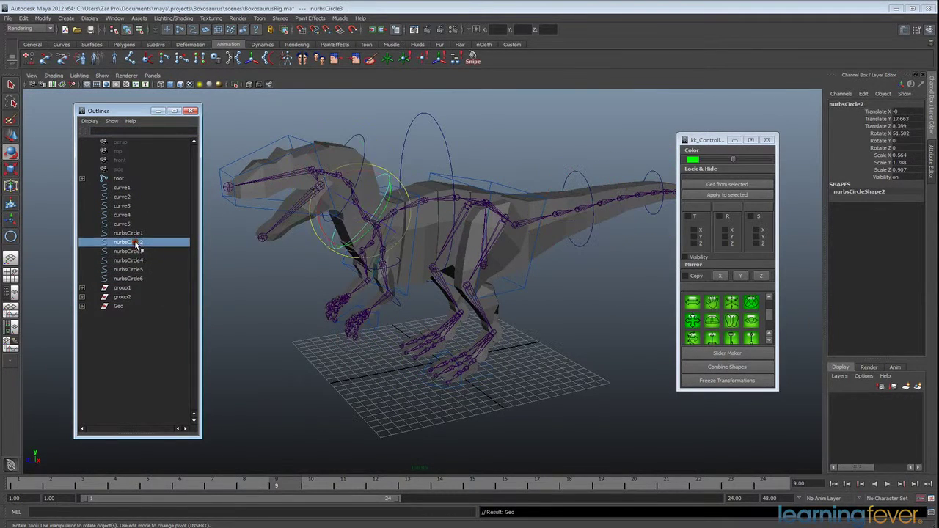
left_click(137, 233)
left_click(137, 224)
left_click(135, 215)
left_click(134, 206)
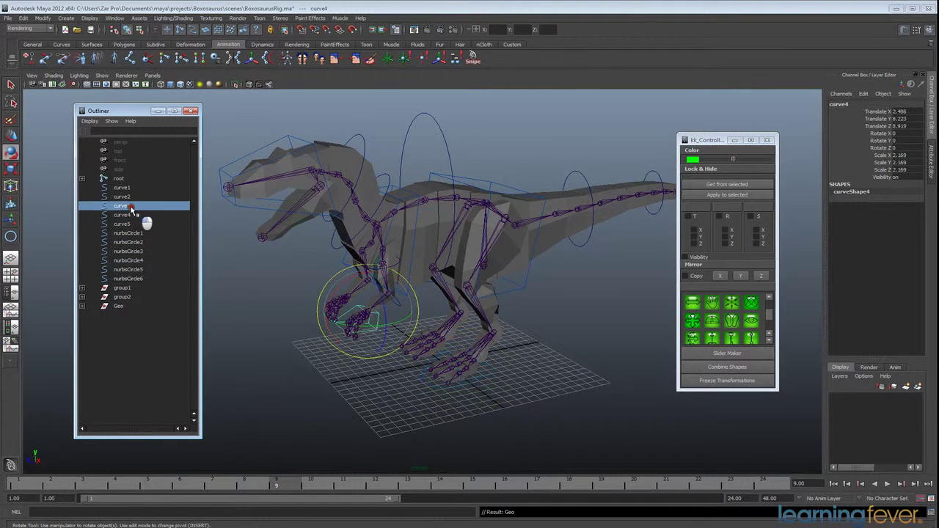
left_click(130, 197)
left_click(129, 188)
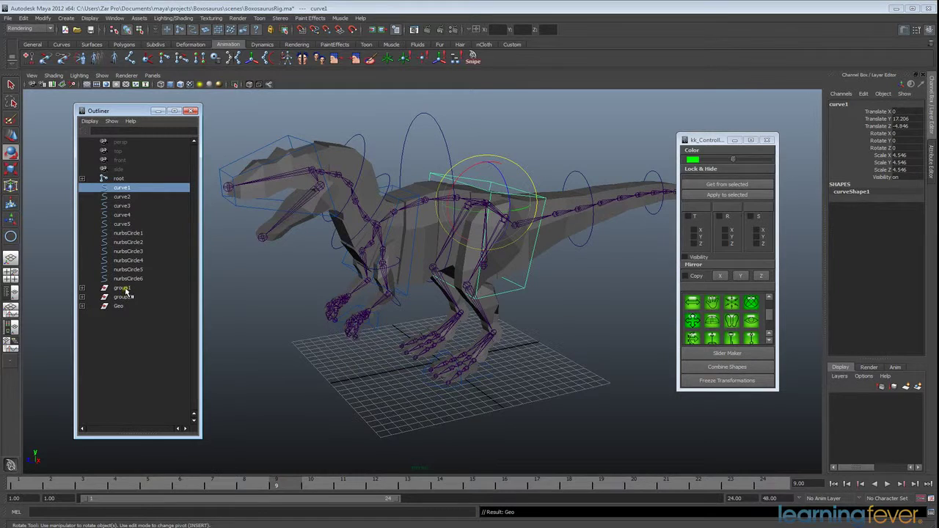
Mirror the group1 arm control across X with the Copy option enabled
left_click_drag(397, 329, 440, 357, "alt")
left_click_drag(517, 292, 450, 336, "alt")
left_click_drag(538, 321, 466, 367, "alt")
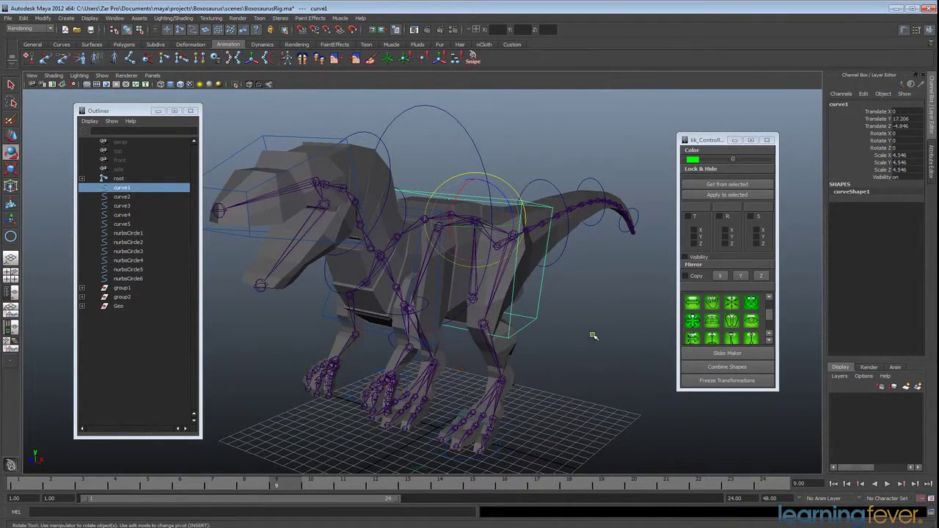
left_click_drag(717, 140, 696, 138)
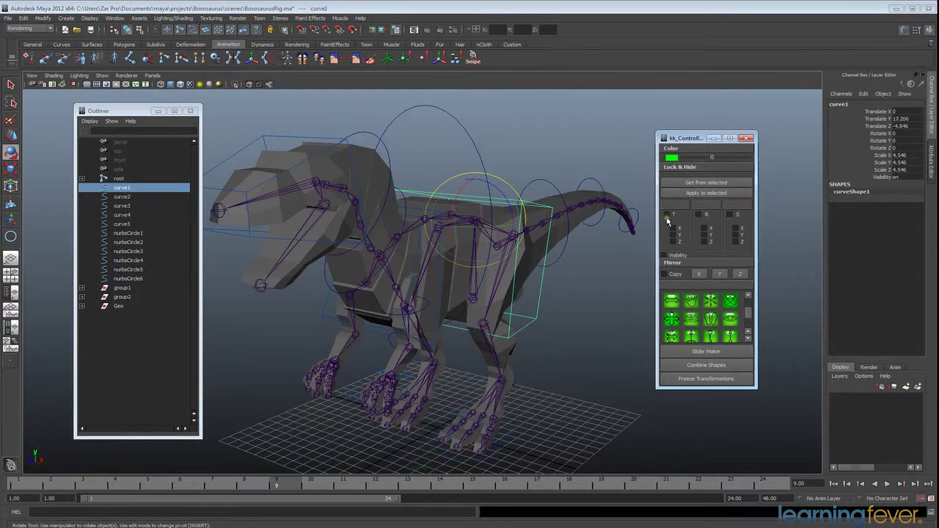
left_click_drag(463, 369, 402, 352, "alt")
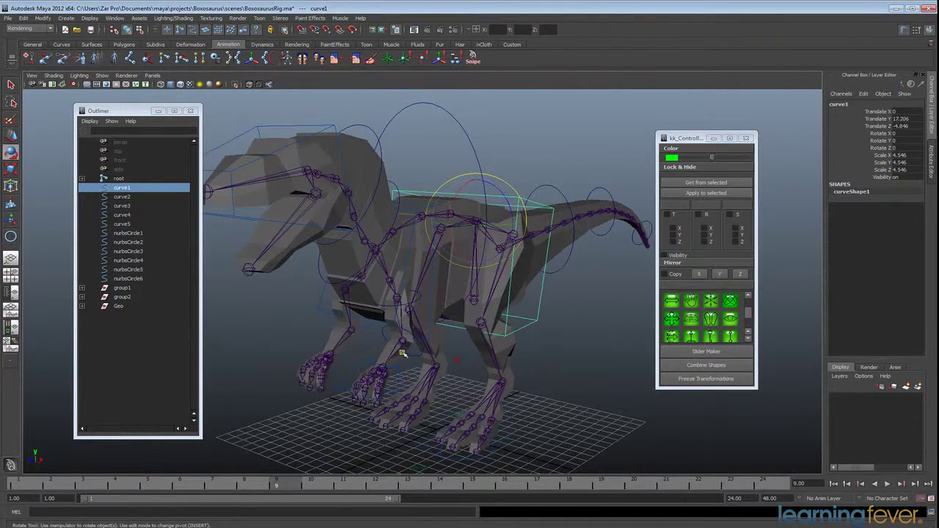
left_click(122, 288)
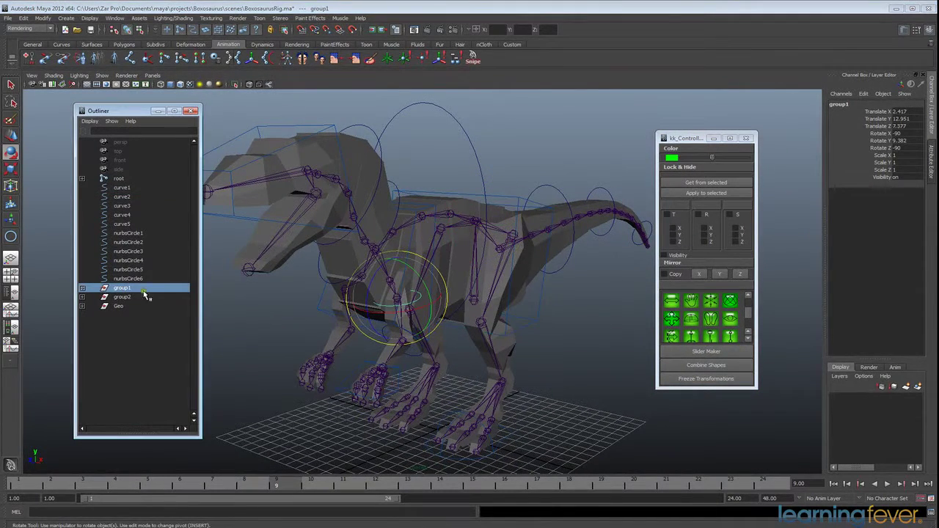
left_click(665, 273)
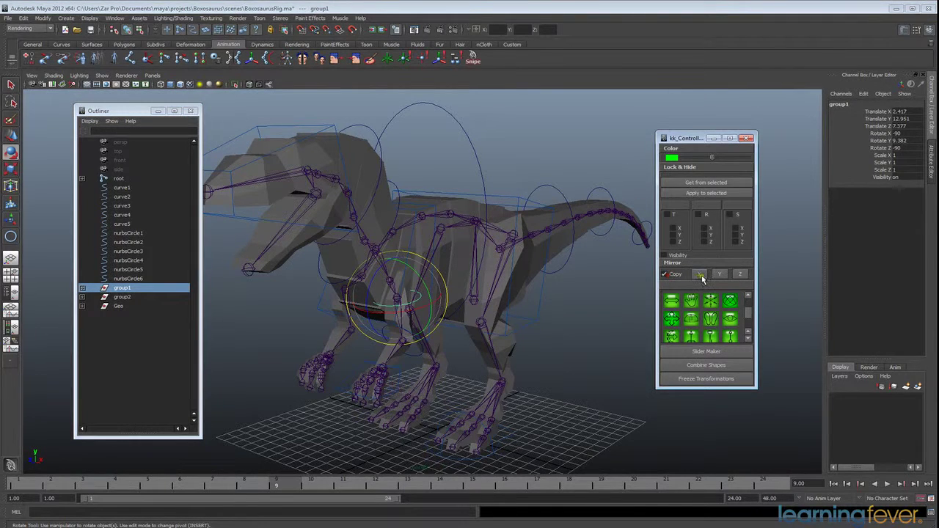
left_click(701, 275)
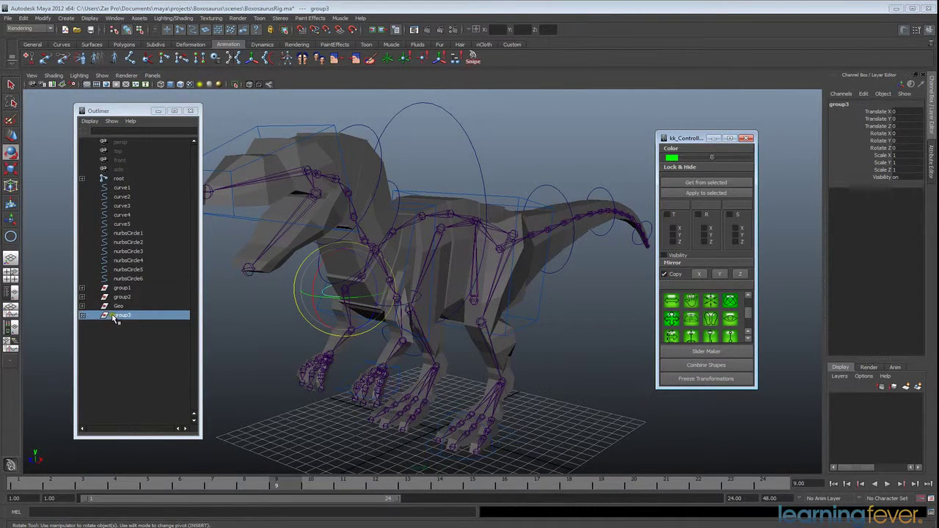
Expand the mirrored arm control group and examine the nurbsCircle7 curve inside it
left_click_drag(353, 314, 447, 303, "alt")
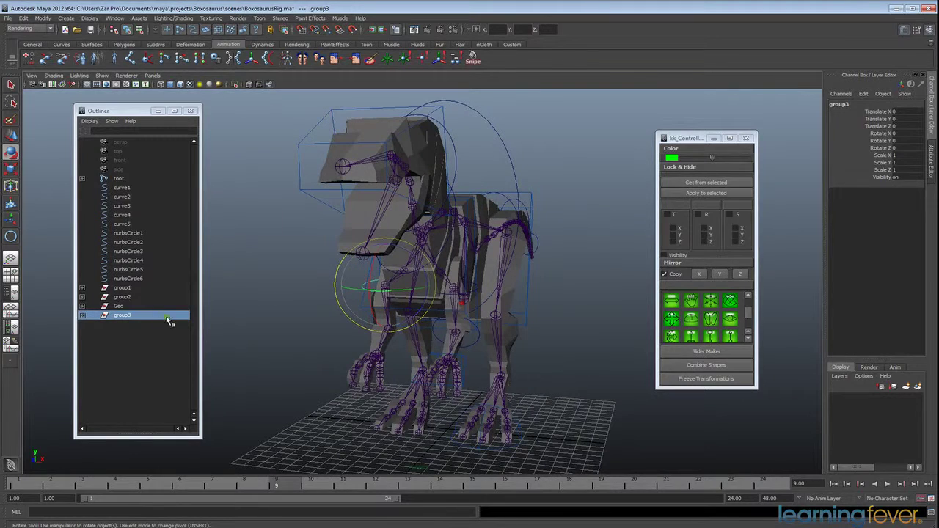
left_click(82, 315)
left_click(150, 325)
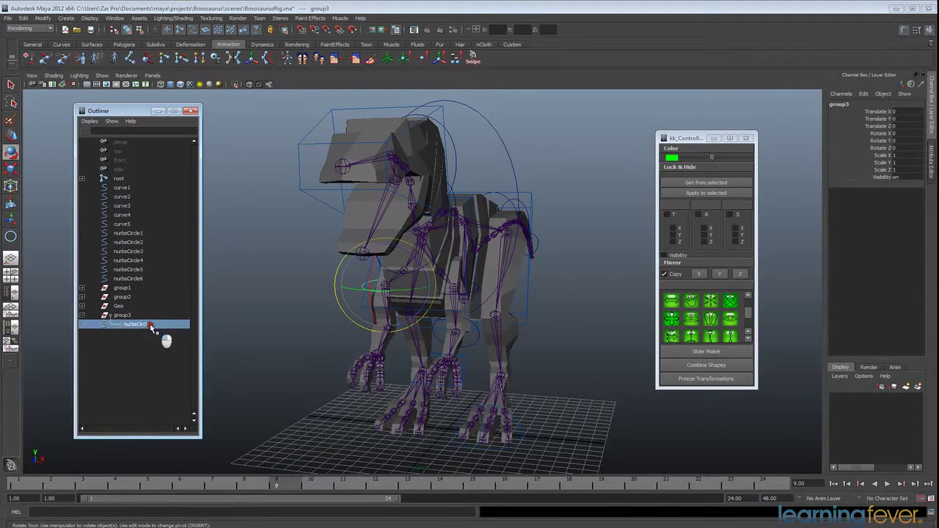
middle_click_drag(124, 320, 139, 328)
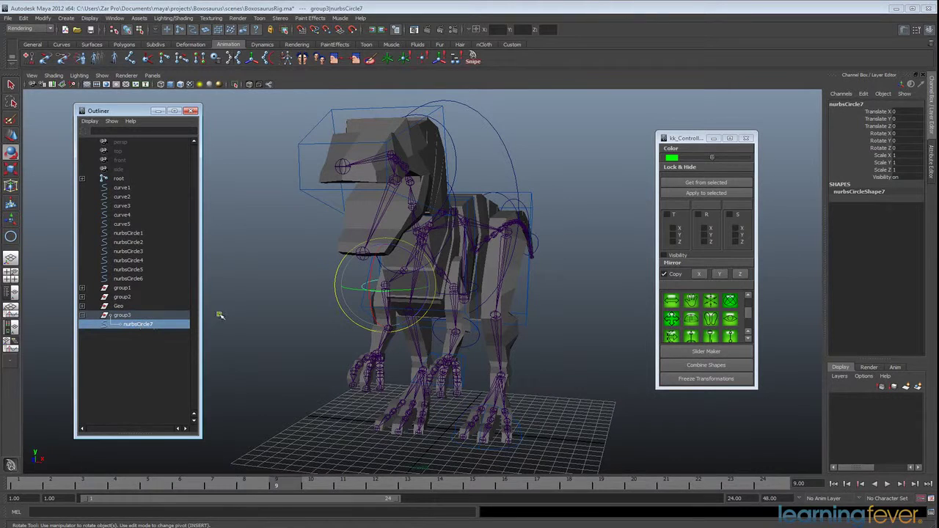
left_click_drag(371, 274, 440, 323)
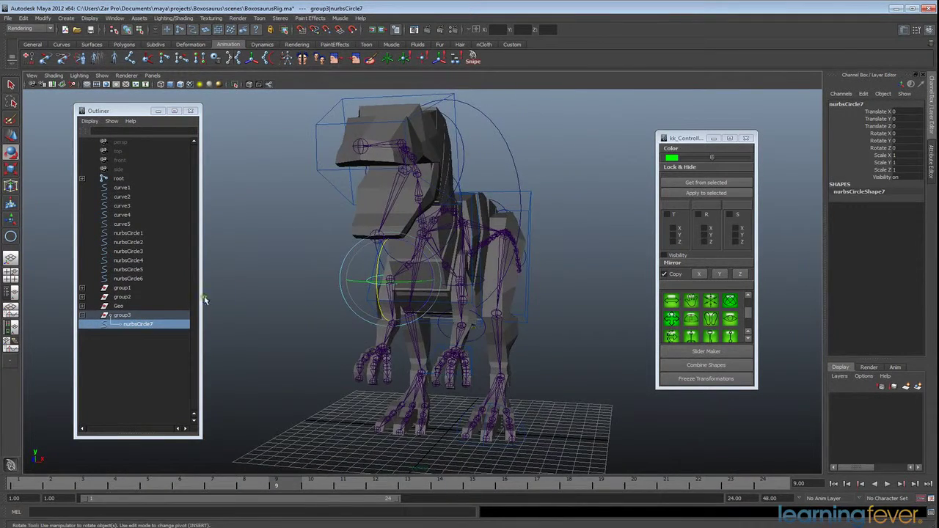
Mirror copies of the group2 wrist control, the curve5 foot control and the hand control curve across X
left_click(123, 297)
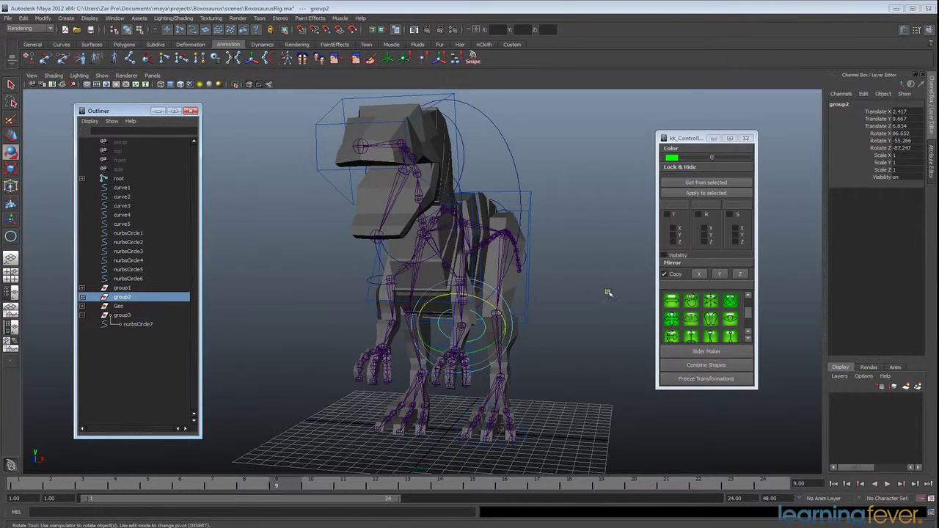
left_click(698, 274)
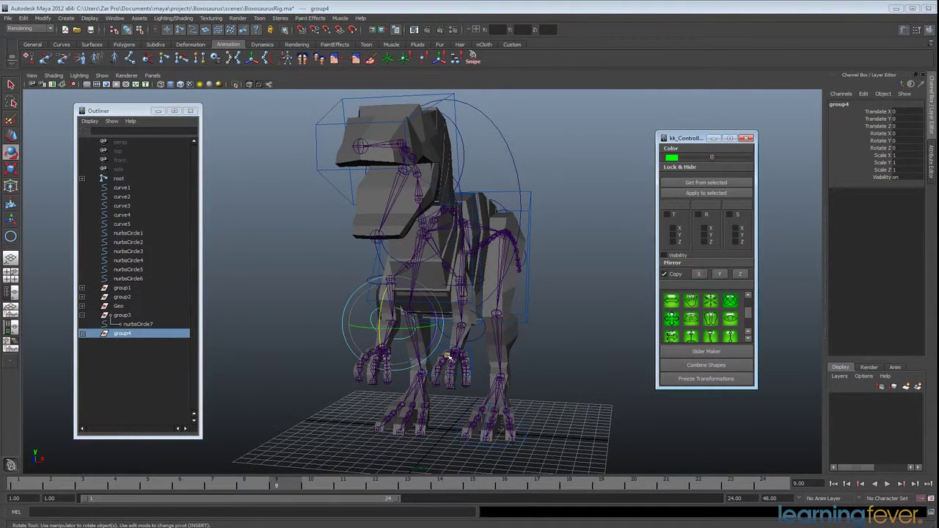
left_click_drag(536, 358, 500, 418, "alt")
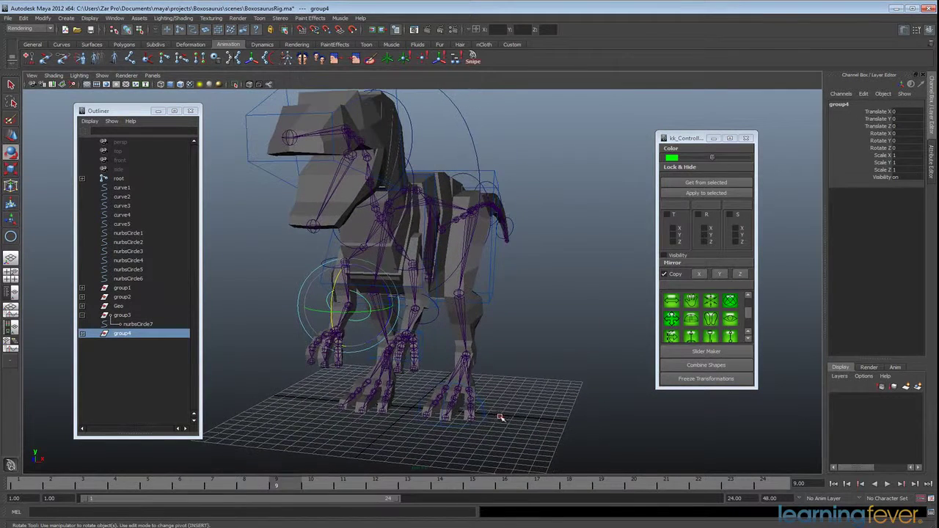
left_click(487, 418)
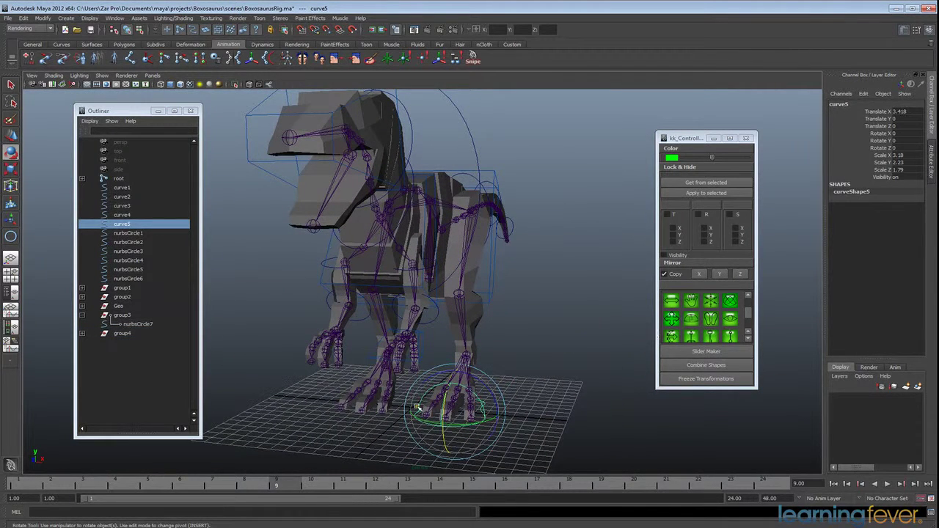
left_click(700, 275)
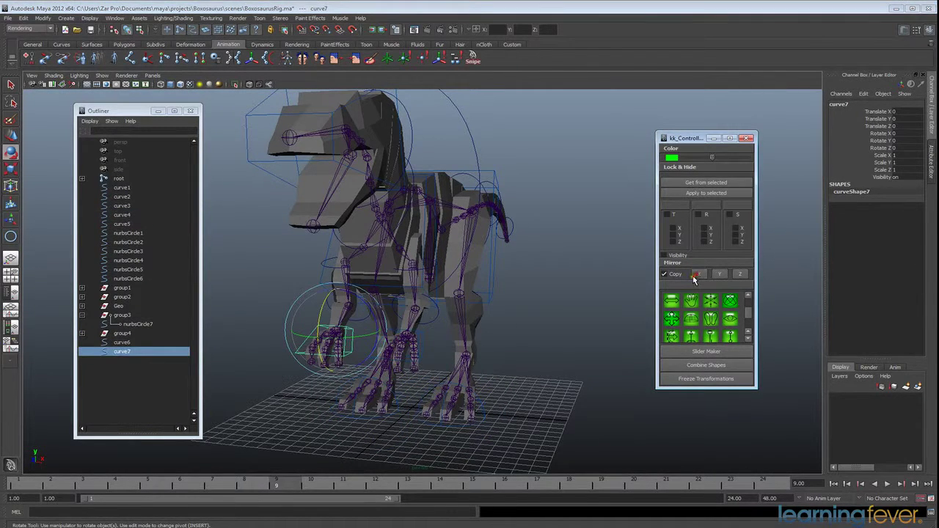
left_click(698, 274)
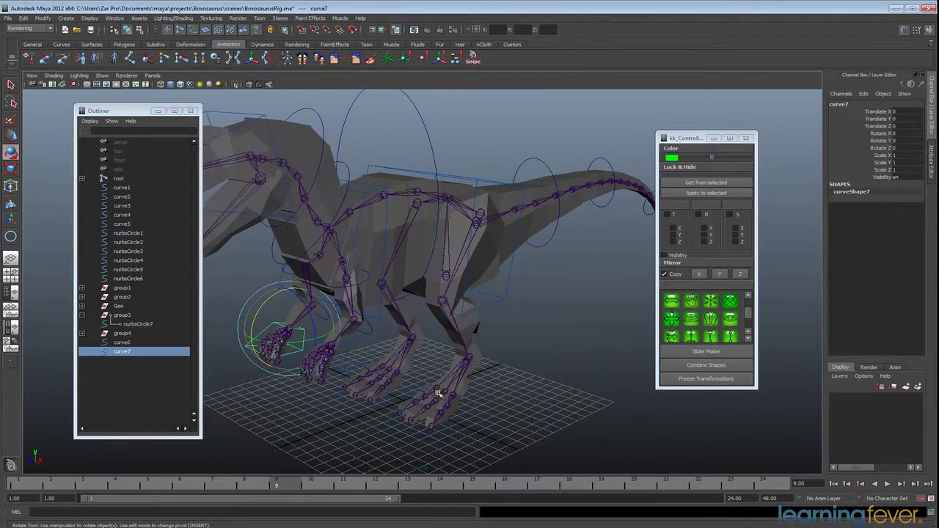
Rename the hip control curve1 as hipCTRL
left_click_drag(547, 360, 516, 290, "alt")
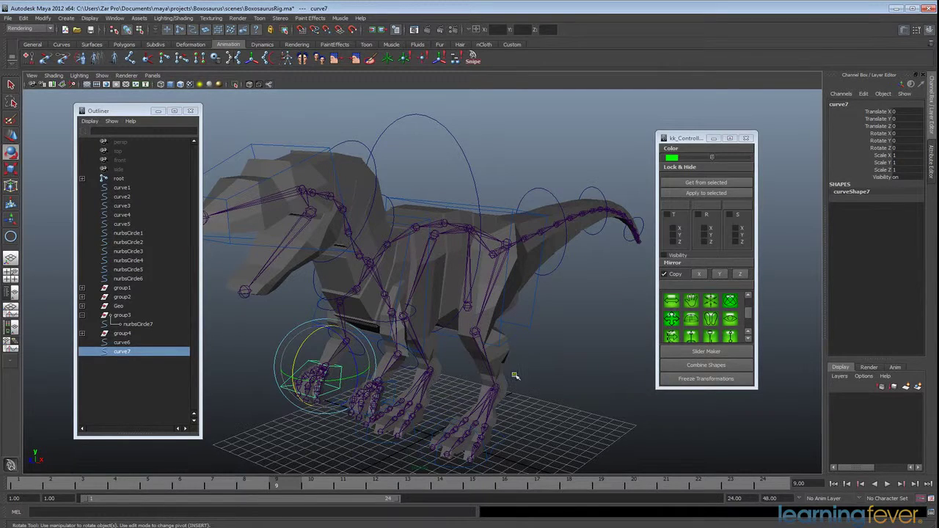
left_click_drag(450, 414, 514, 394, "alt")
left_click_drag(575, 362, 473, 376, "alt")
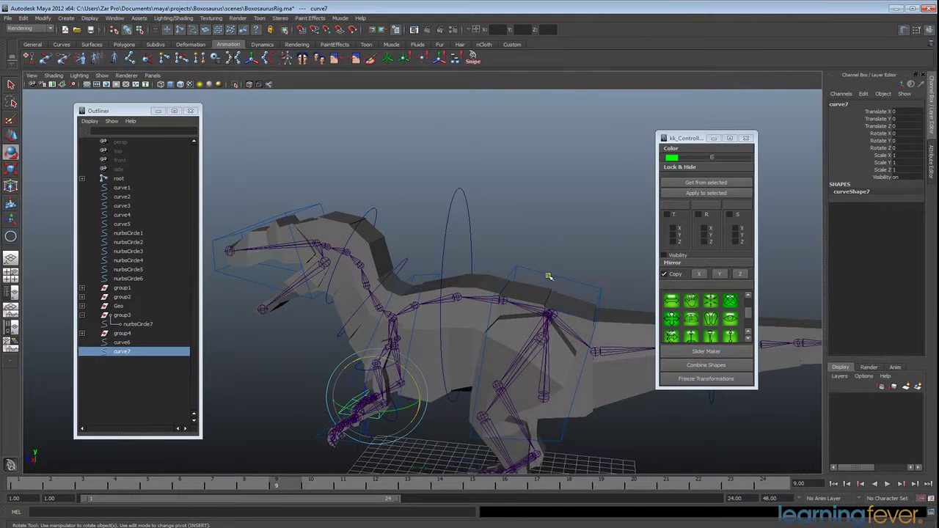
left_click(122, 188)
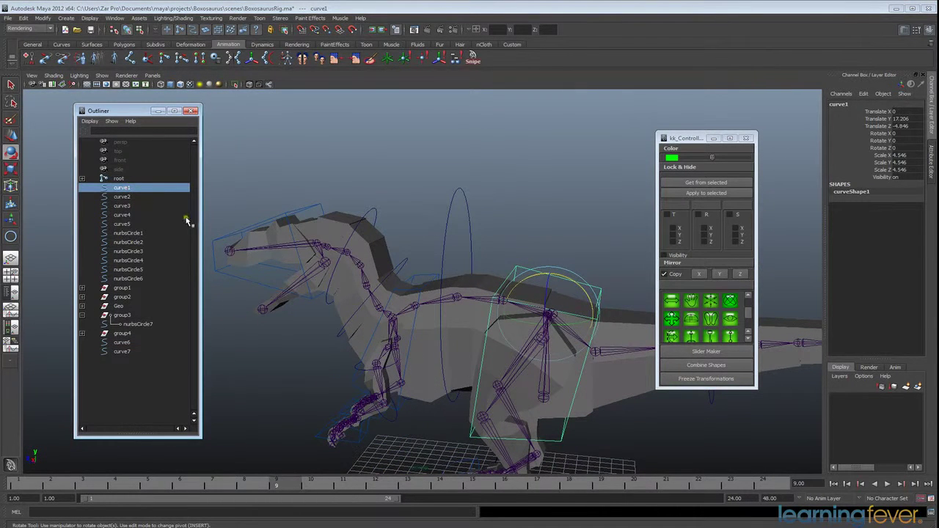
double_click(128, 189)
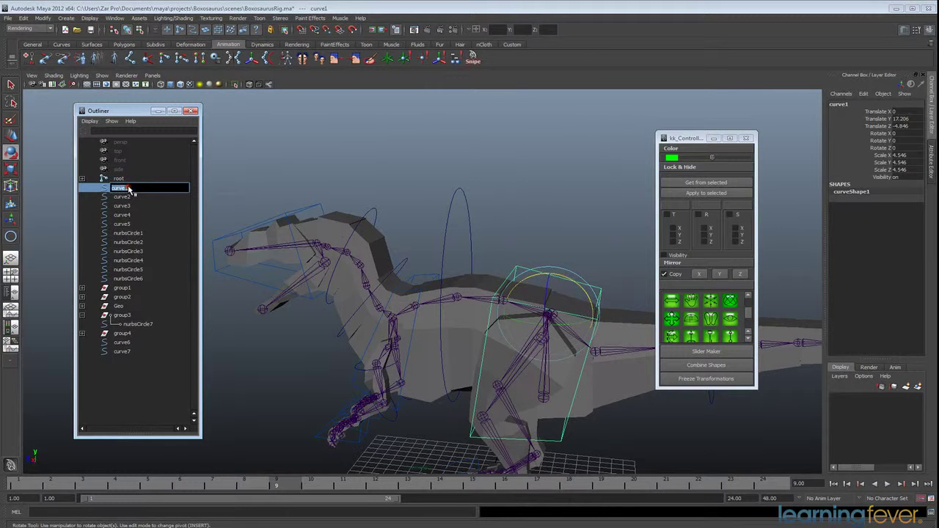
type("N")
key("Return")
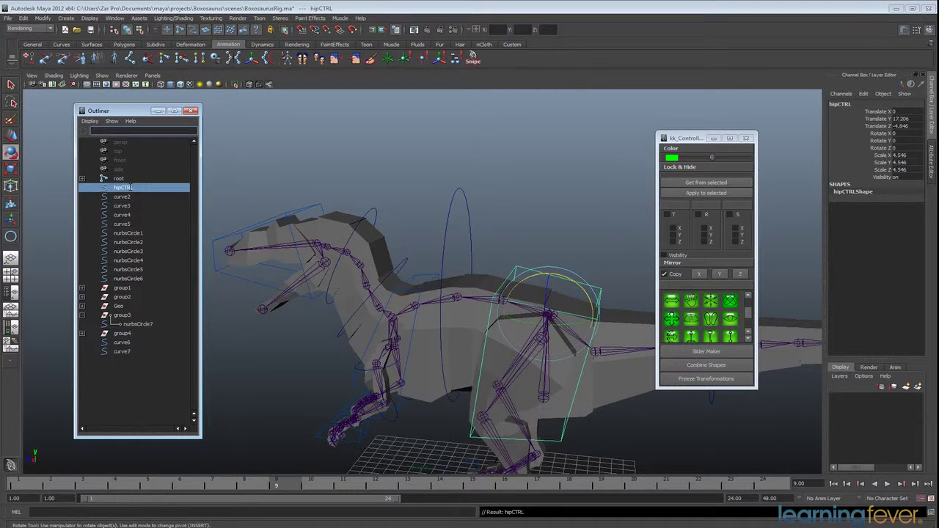
Rename the shoulder control curve2 as shoulderCTRL
left_click(125, 198)
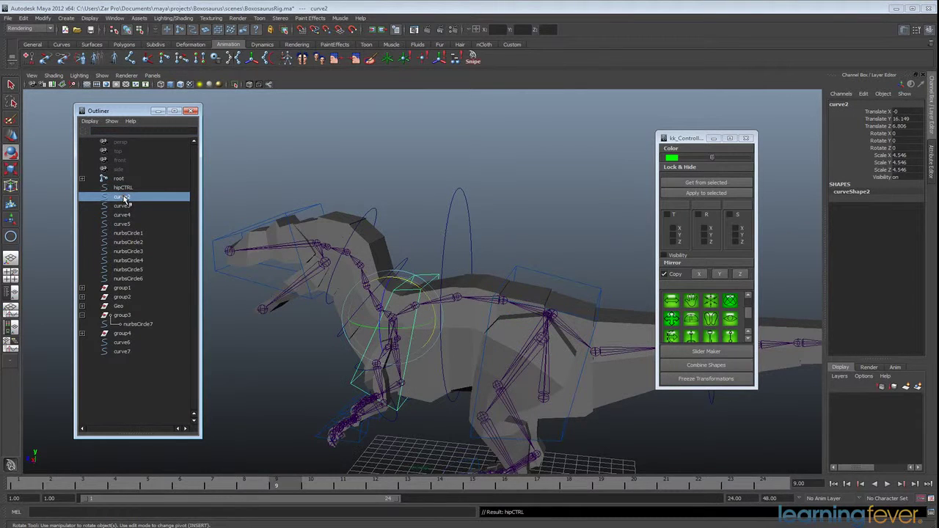
double_click(125, 198)
type("shoulderCTRL")
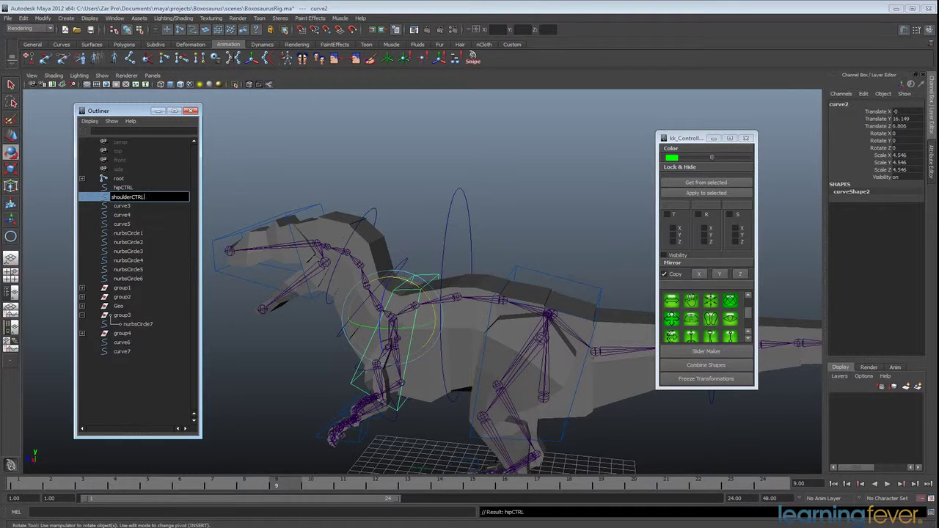
key("Return")
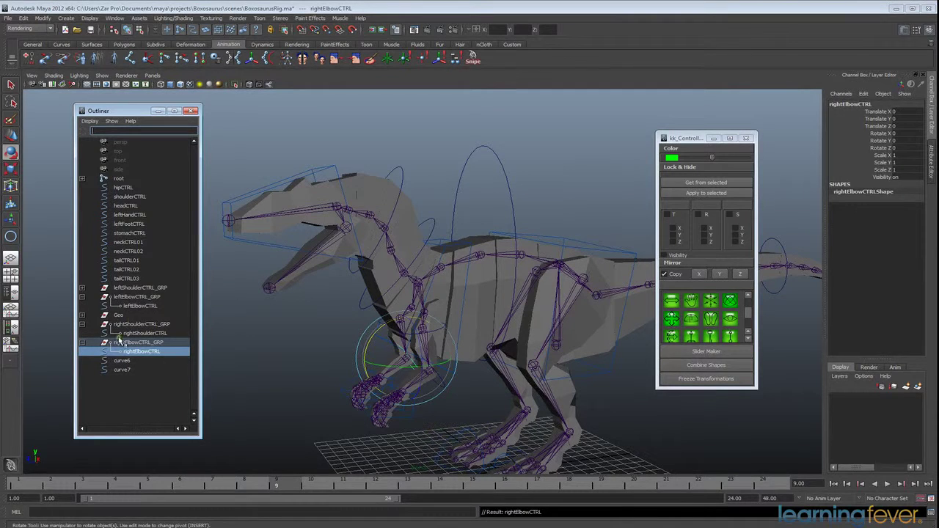
Inspect the renamed controls and compare the transform channels and manipulator orientation of the left and right shoulder controls
left_click(129, 198)
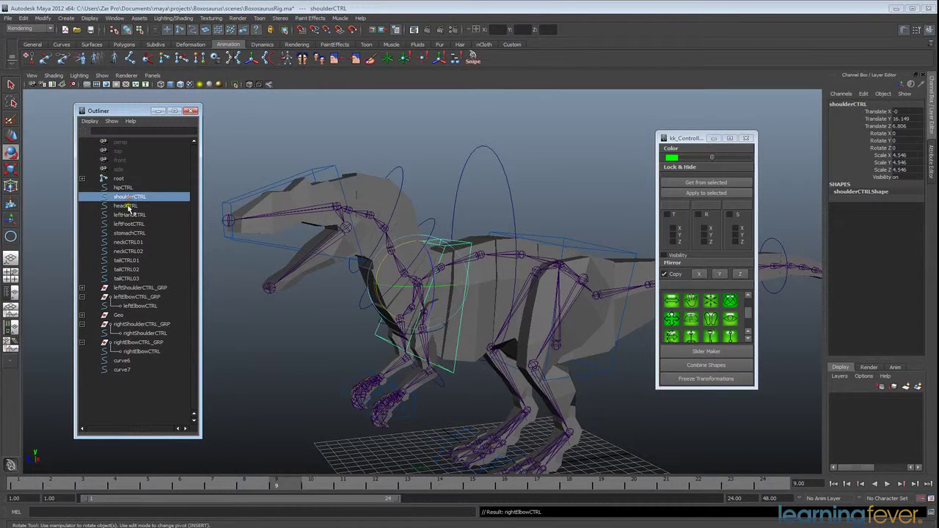
left_click(126, 206)
left_click(132, 215)
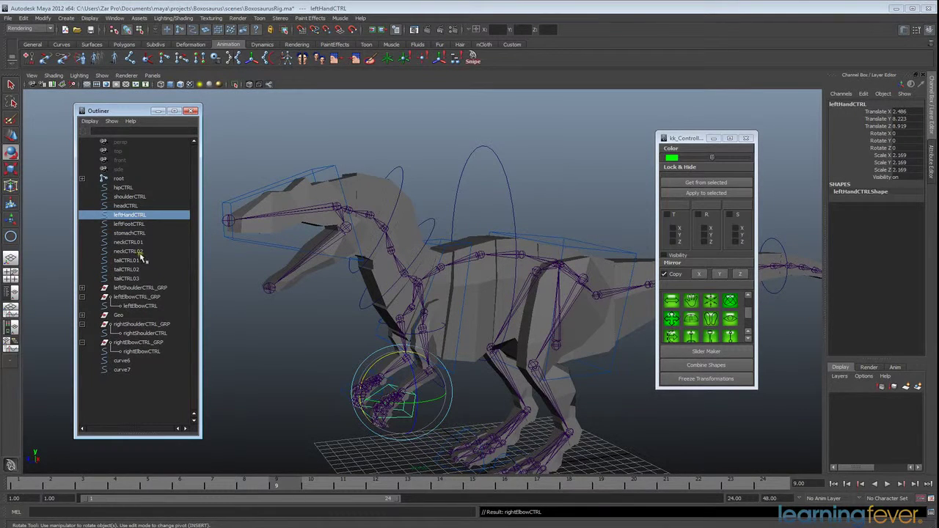
left_click(148, 334)
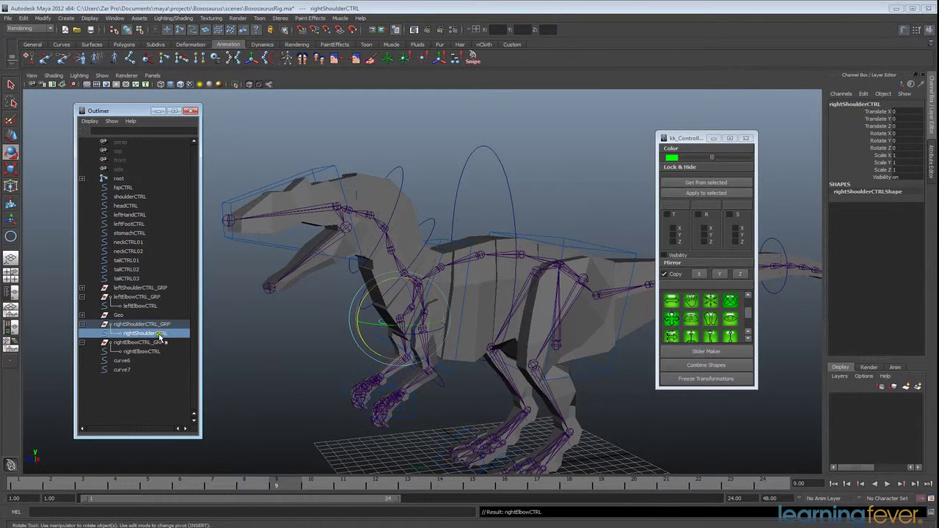
left_click(144, 325)
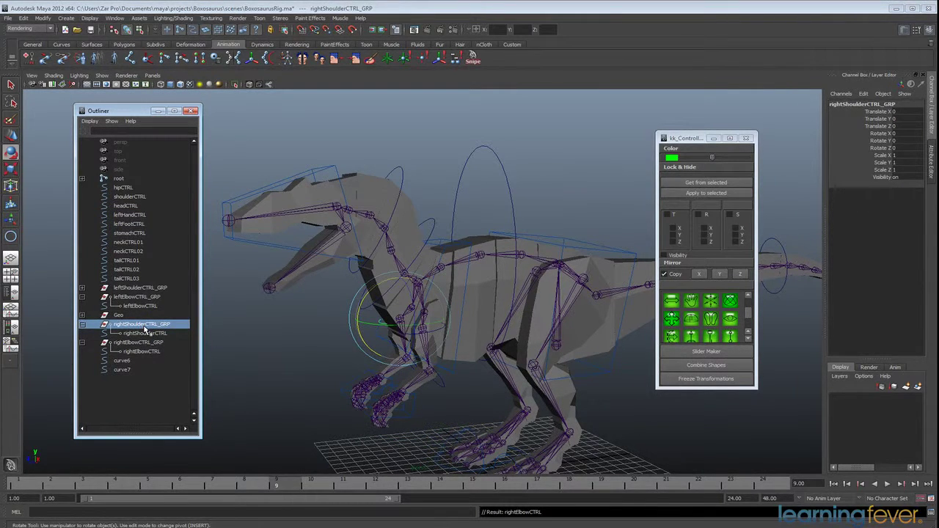
key("f")
left_click_drag(465, 384, 498, 362, "alt")
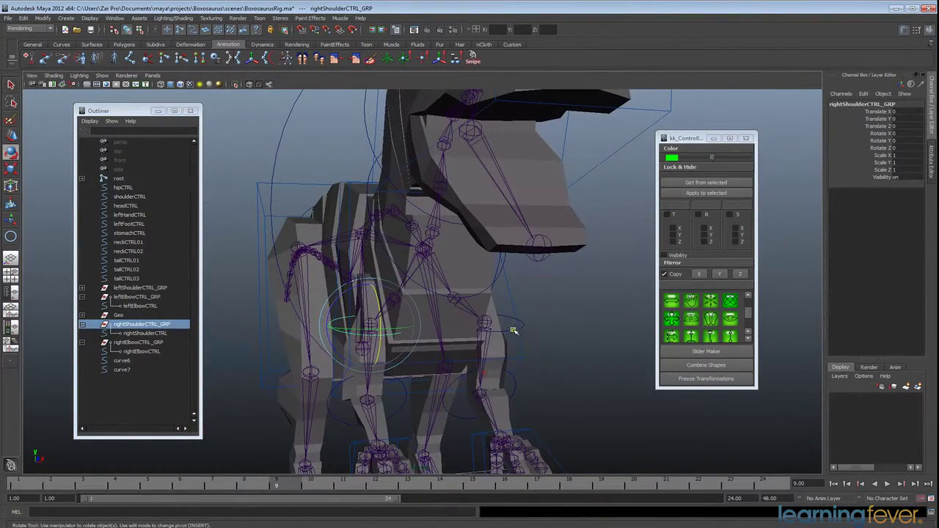
left_click(513, 331)
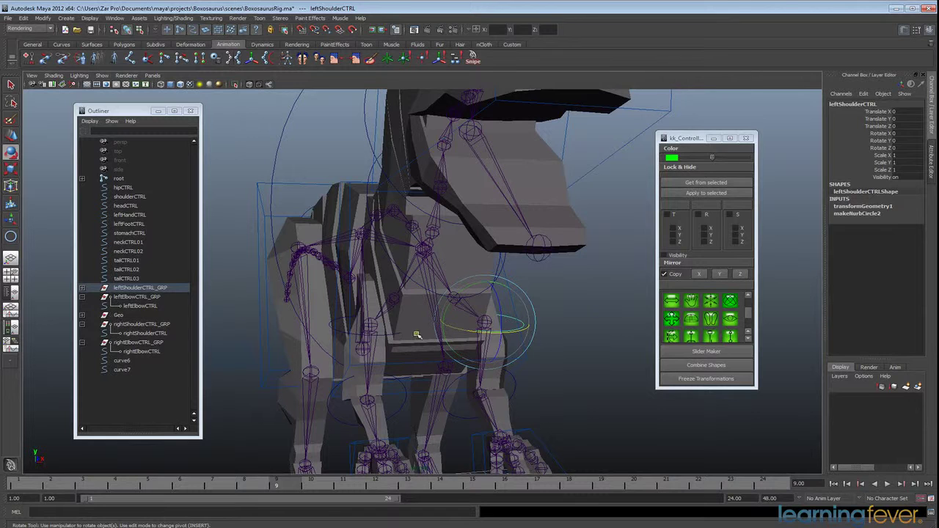
left_click_drag(587, 321, 556, 347, "alt")
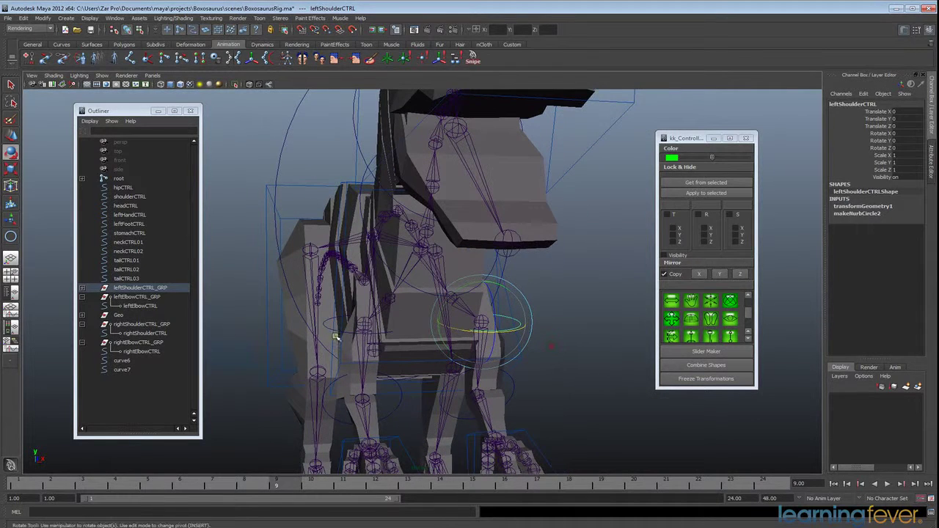
left_click(387, 333)
left_click(506, 325)
left_click(325, 324)
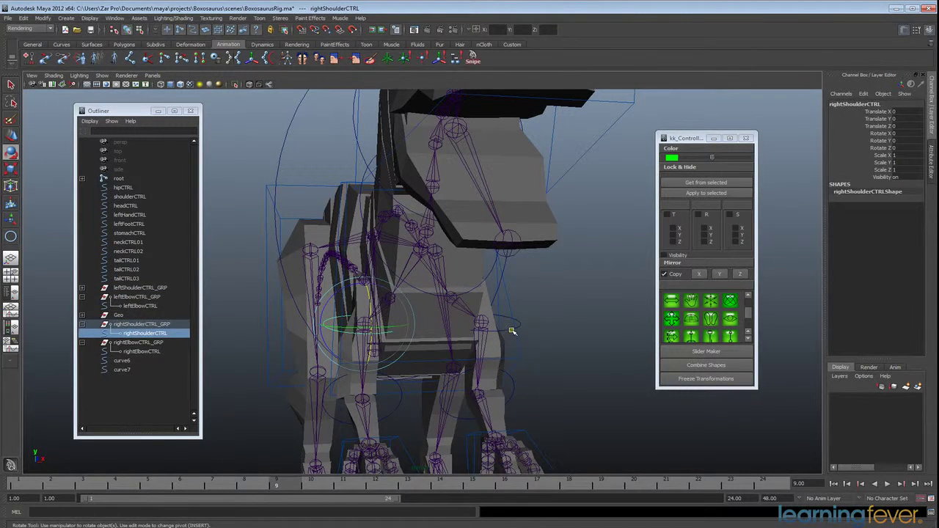
left_click(512, 332)
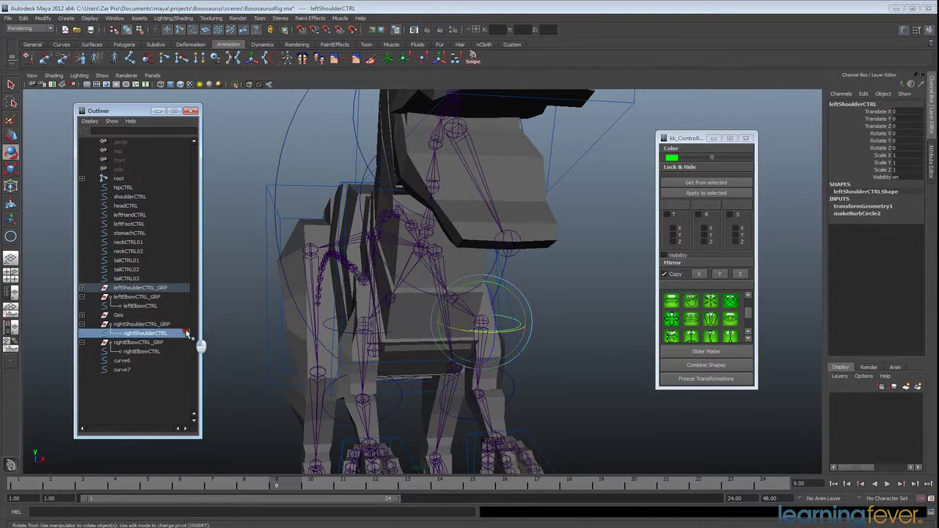
Delete the mirrored rightShoulderCTRL and rightElbowCTRL controls together with their groups
left_click(187, 333)
left_click_drag(354, 359, 363, 361, "alt")
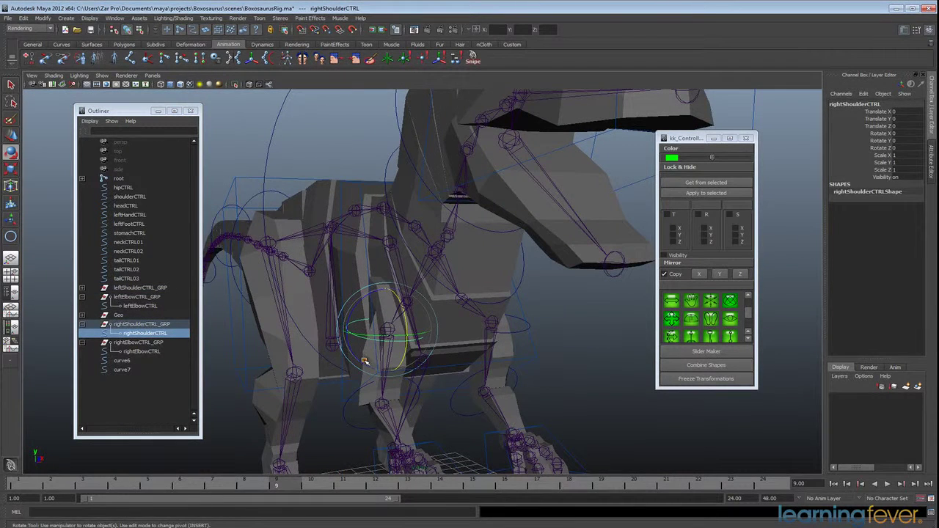
left_click(364, 364)
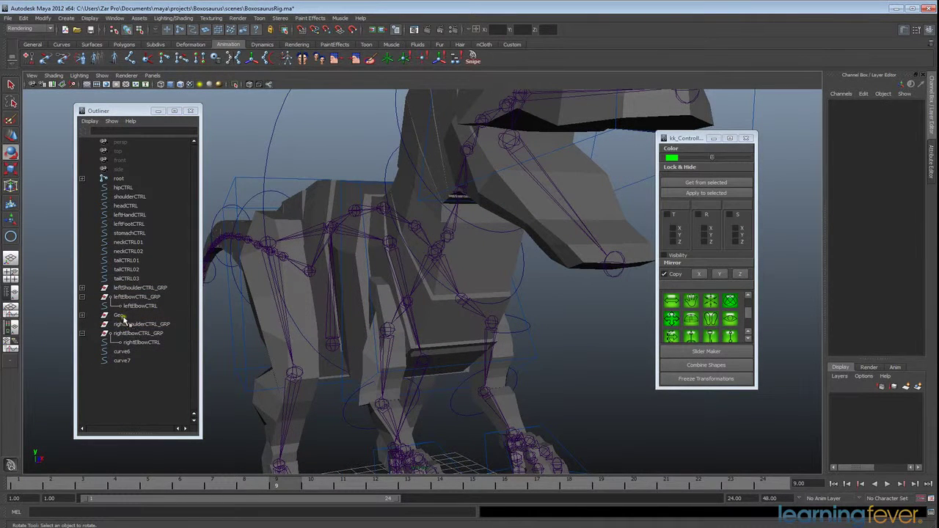
left_click(135, 334)
key("Delete")
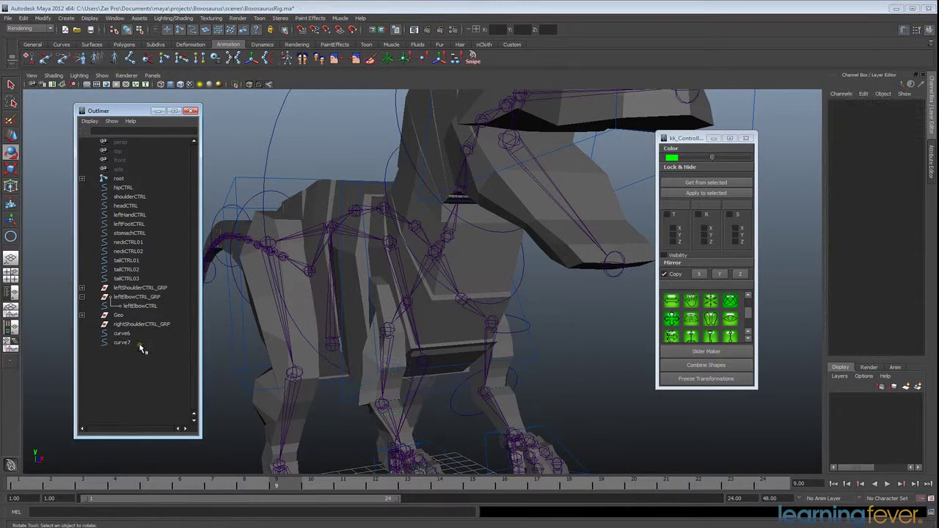
left_click(139, 324)
key("Delete")
Duplicate the leftShoulderCTRL_GRP group and snap the copy to the matching shoulder joint on the right arm
left_click(522, 334)
mouse_move(520, 330)
left_mouse_down("alt")
mouse_move(503, 352)
mouse_move(516, 338)
mouse_move(508, 334)
left_mouse_up("alt")
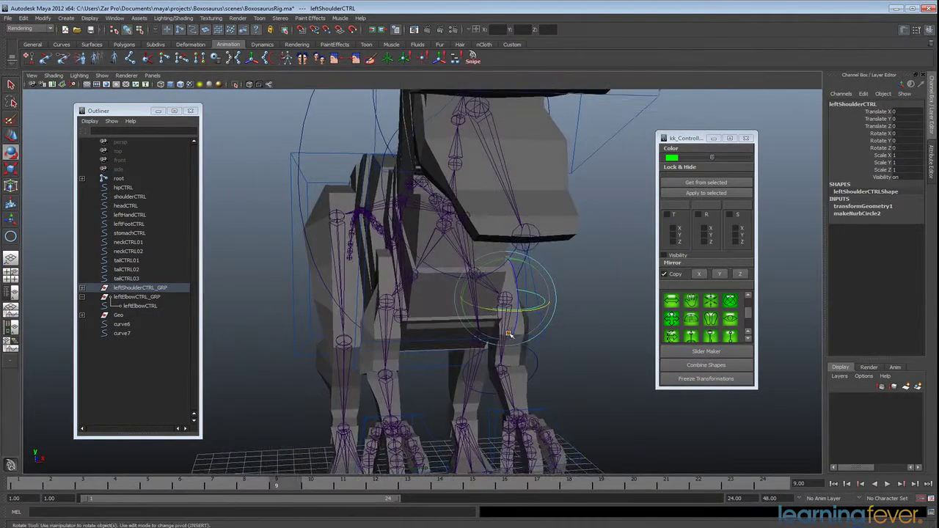
key("Up")
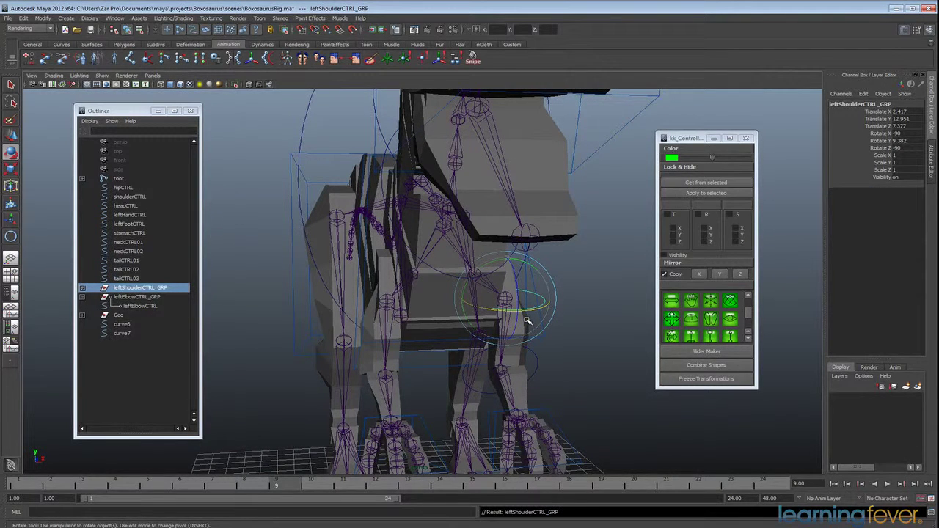
key("ctrl+d")
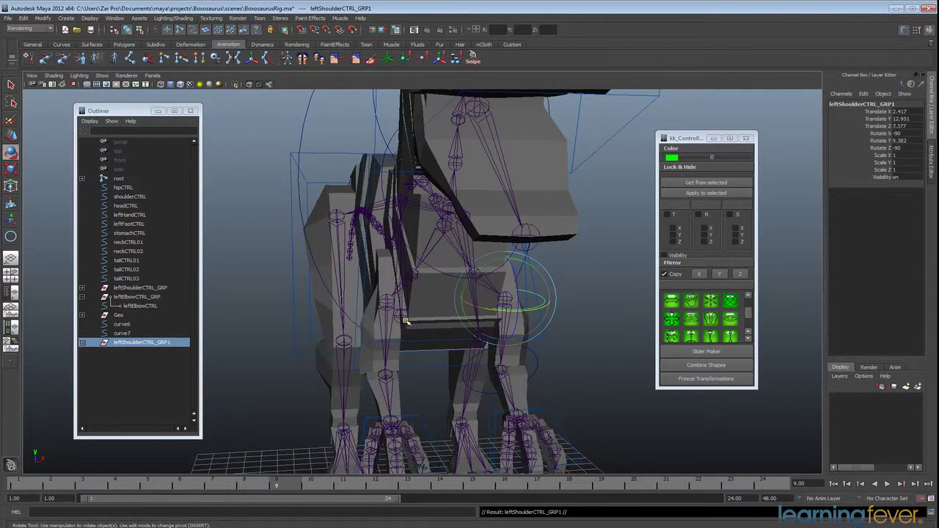
key("ctrl+z")
key("w")
middle_click(385, 303)
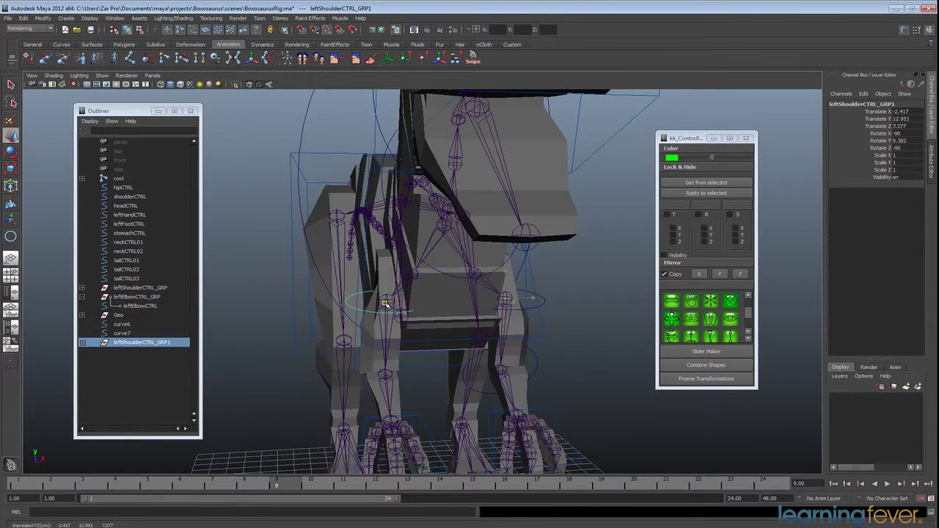
Duplicate the leftElbowCTRL_GRP group and snap the copy to the right elbow joint
left_click_drag(414, 320, 482, 386, "alt")
left_click(482, 391)
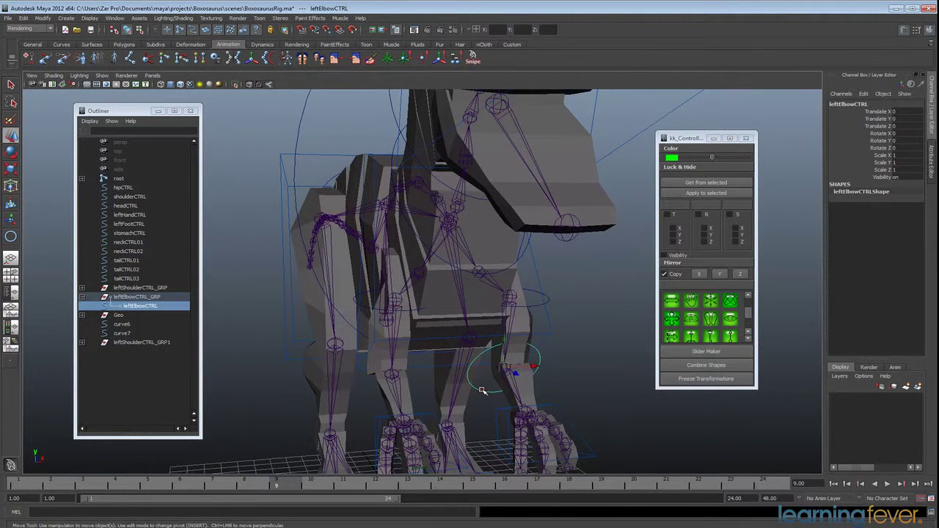
key("Up")
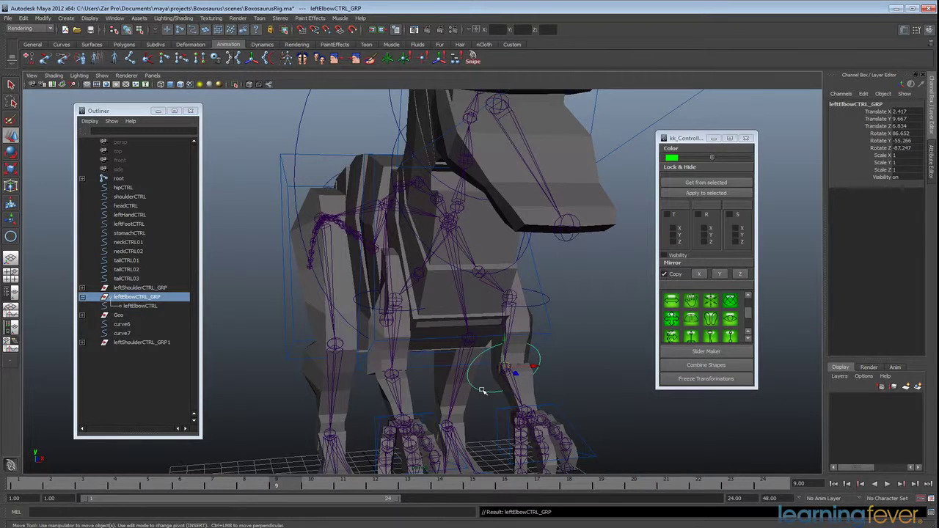
key("ctrl+d")
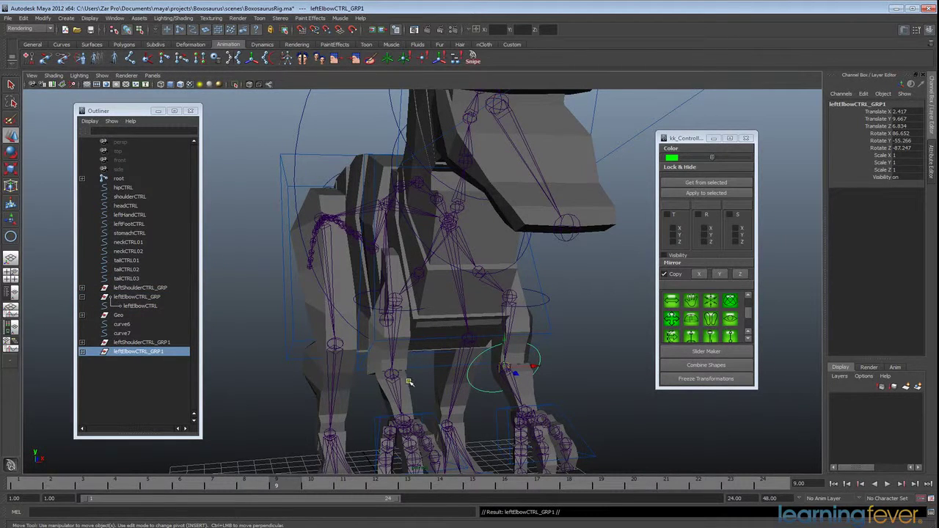
middle_click_drag(393, 375, 389, 377)
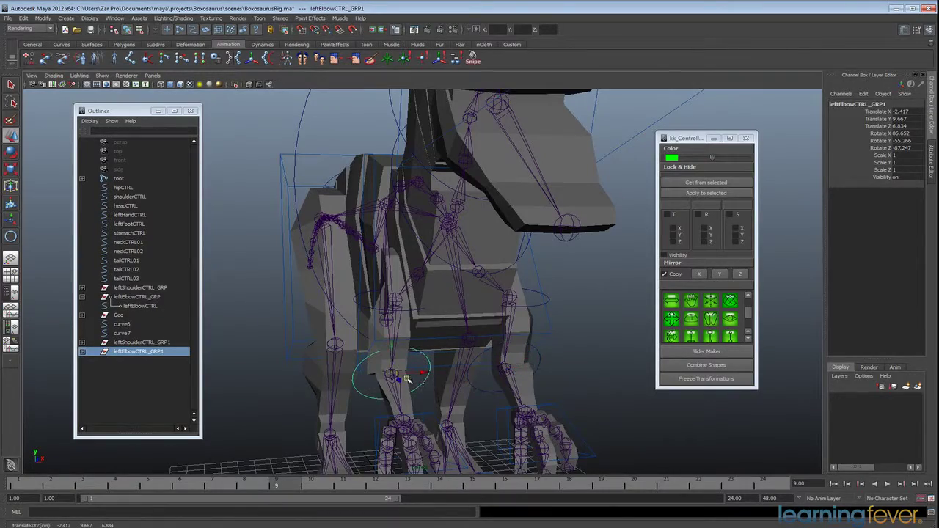
Rename the duplicated elbow group leftElbowCTRL_GRP1 as rightElbowCTRL_GRP
left_click_drag(407, 378, 455, 396, "alt")
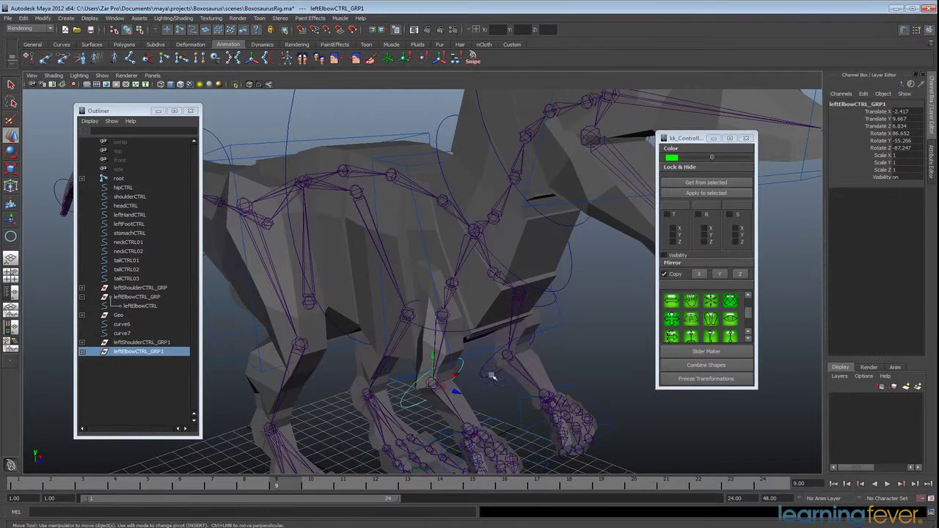
left_click(841, 105)
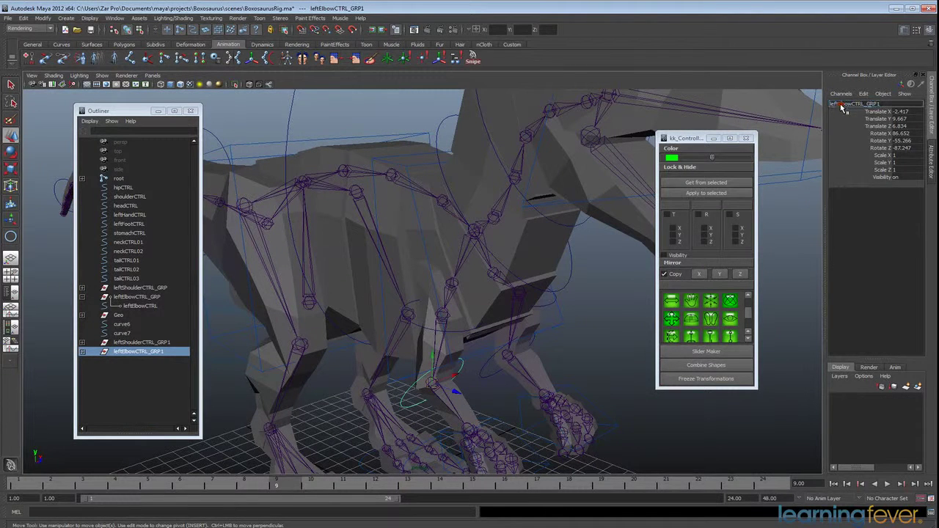
double_click(143, 352)
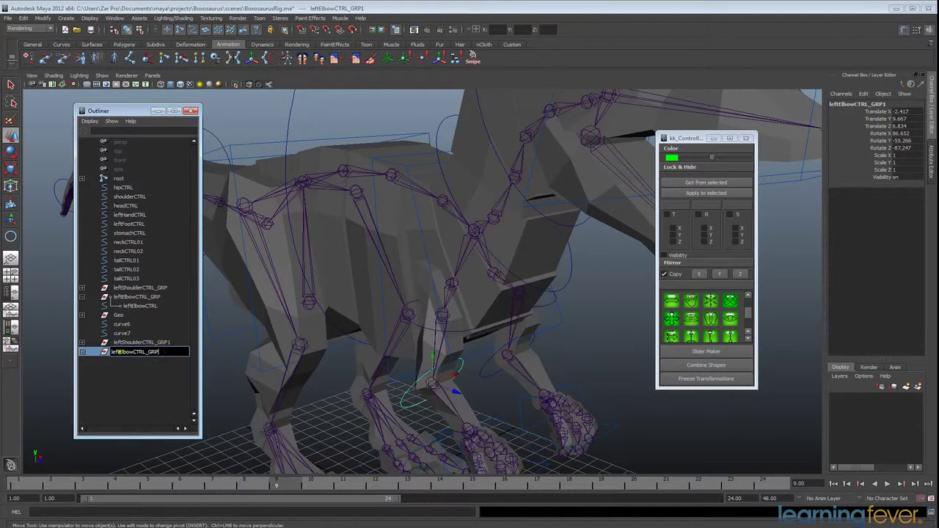
left_click_drag(123, 353, 111, 352)
type("right")
Rename the duplicated shoulder group leftShoulderCTRL_GRP1 as rightShoulderCTRL_GRP
left_click(122, 343)
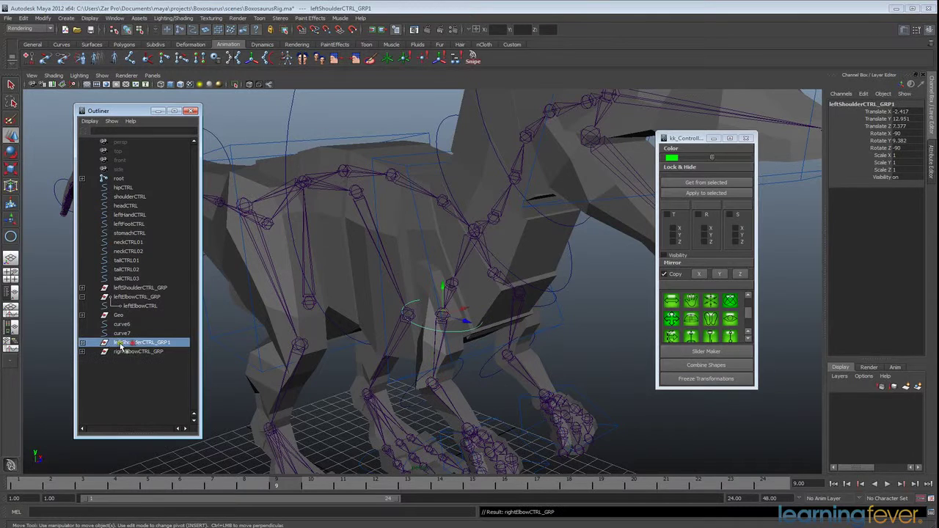
double_click(122, 344)
left_click_drag(123, 342, 111, 343)
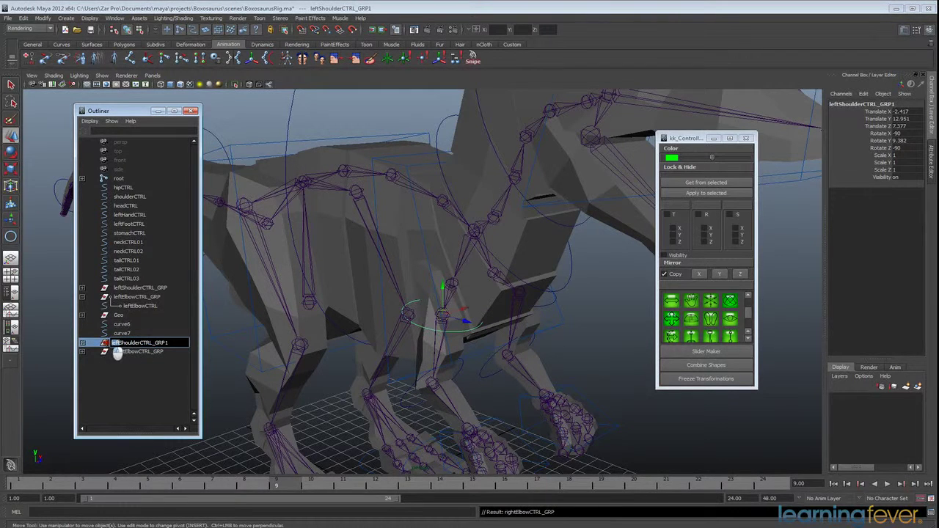
type("right")
Rename the curve inside rightShoulderCTRL_GRP as rightShoulderCTRL
left_click(82, 343)
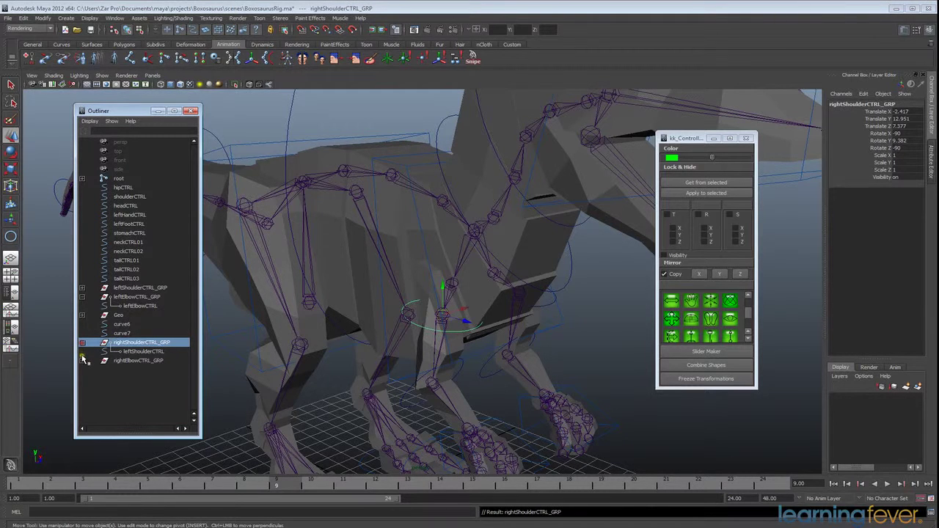
double_click(141, 353)
mouse_move(133, 352)
left_mouse_down()
mouse_move(122, 353)
mouse_move(135, 339)
left_mouse_up()
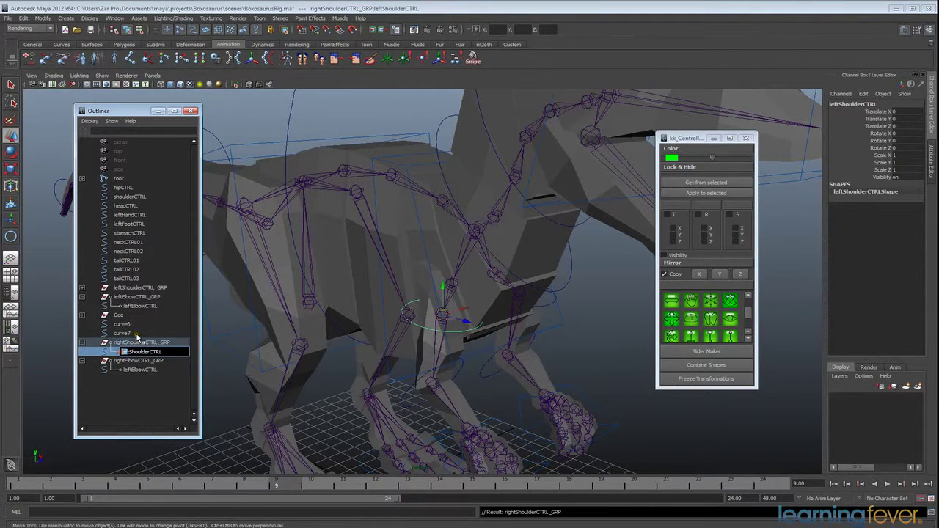
type("right")
Rename the curve inside rightElbowCTRL_GRP as rightElbowCTRL and clear the selection
left_click(132, 370)
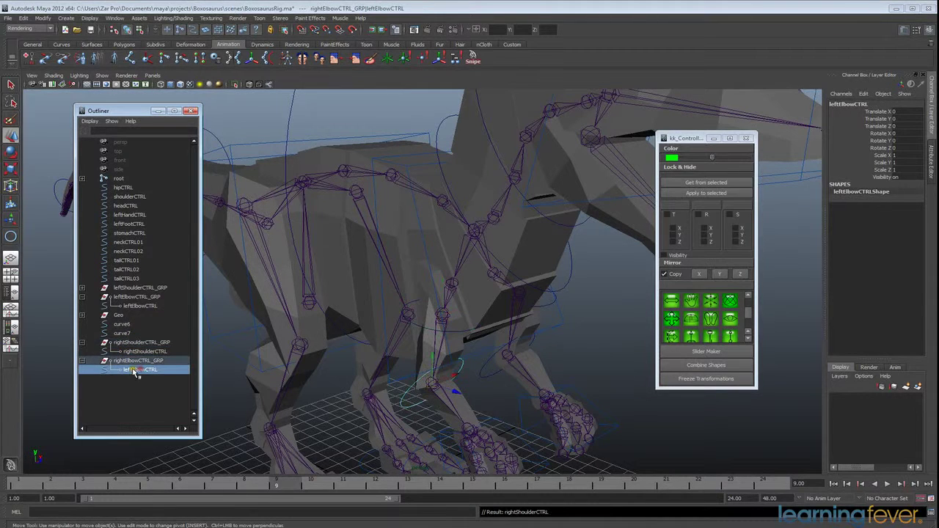
double_click(129, 370)
left_click_drag(133, 370, 109, 372)
type("rightElbowCTRL")
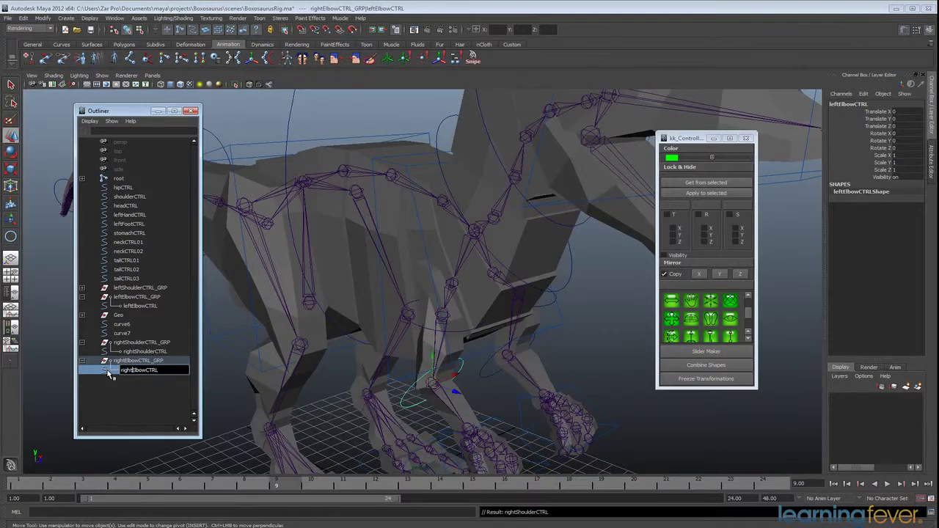
left_click(455, 330)
Create a new control curve at the origin from the control shape library
left_click_drag(454, 330, 461, 356, "alt")
left_click_drag(517, 315, 549, 363, "alt")
left_click(747, 314)
mouse_move(748, 314)
left_mouse_down()
mouse_move(748, 325)
mouse_move(747, 306)
left_mouse_up()
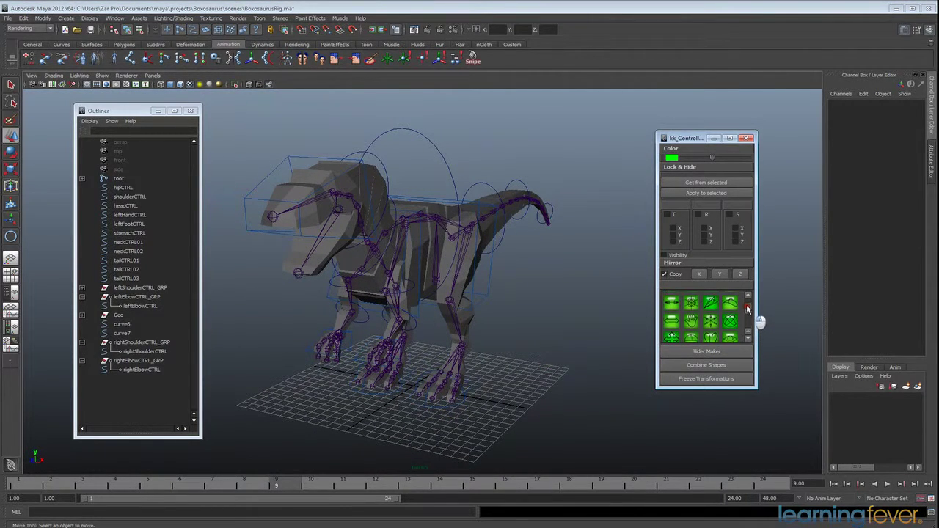
left_click(730, 307)
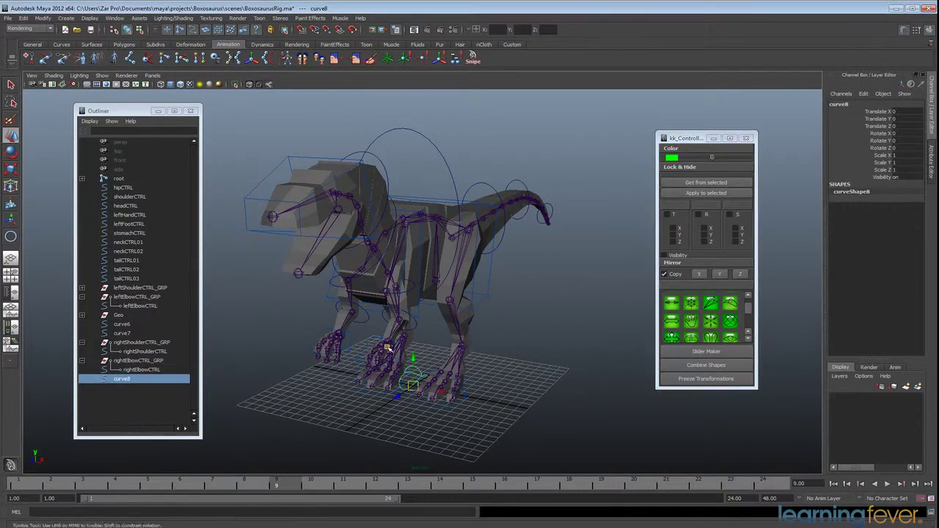
left_click_drag(469, 352, 445, 367, "alt")
right_click_drag(446, 367, 484, 352, "alt")
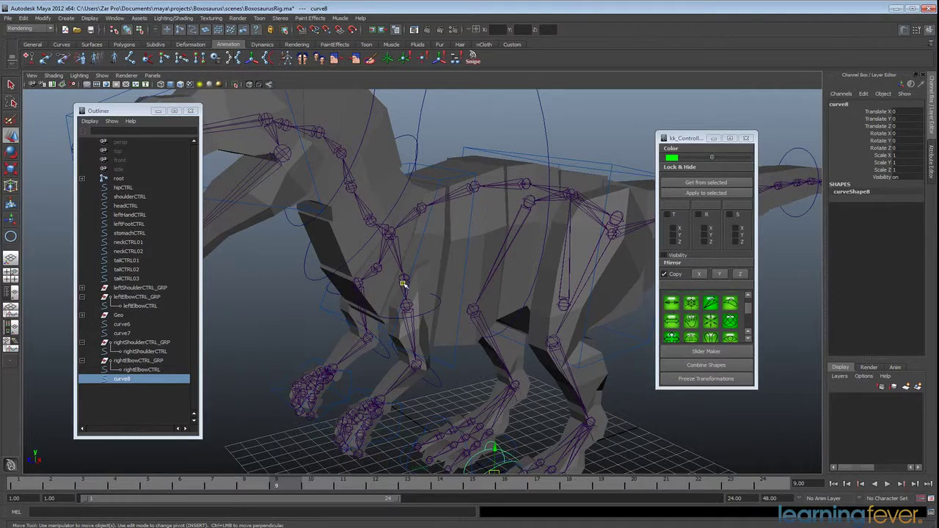
Move the new curve to the left shoulder, rotate it about -36° in Z and scale it to about 1.22, 1.73, 1.22
middle_click_drag(403, 284, 404, 279)
left_click_drag(406, 278, 451, 303, "alt")
key("e")
left_click_drag(455, 260, 486, 245)
key("r")
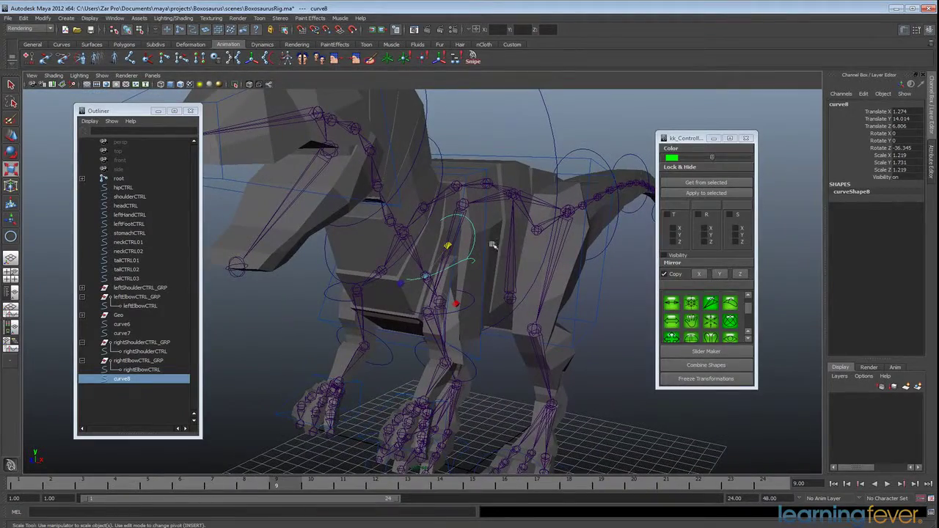
Mirror a copy of the left shoulder curve across X to the right shoulder
left_click(701, 274)
left_click_drag(400, 293, 506, 367, "alt")
key("r")
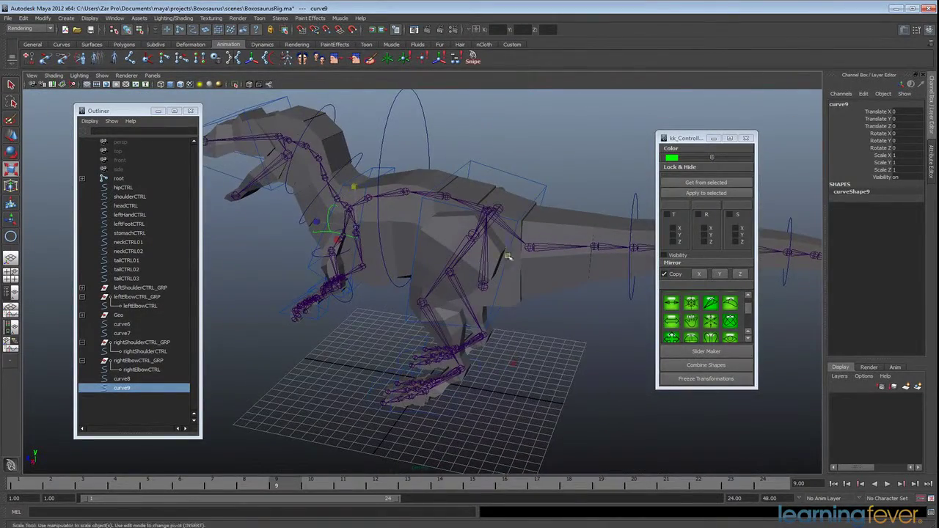
Create a new control curve at the hip joint and fit it above the hips with a scale of about 2.2
left_click_drag(485, 223, 490, 348, "alt")
left_click(500, 253)
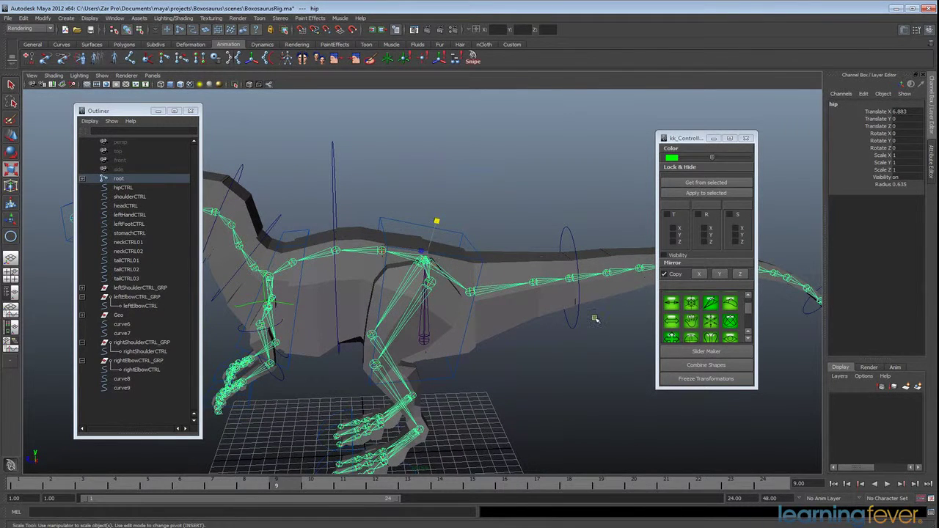
left_click(728, 304)
left_click_drag(514, 316, 478, 202, "alt")
left_click_drag(394, 266, 413, 273, "alt")
Create the same control shape at the shoulder joint and scale it to about 1.34, 2.72, 2.0
left_click(378, 276)
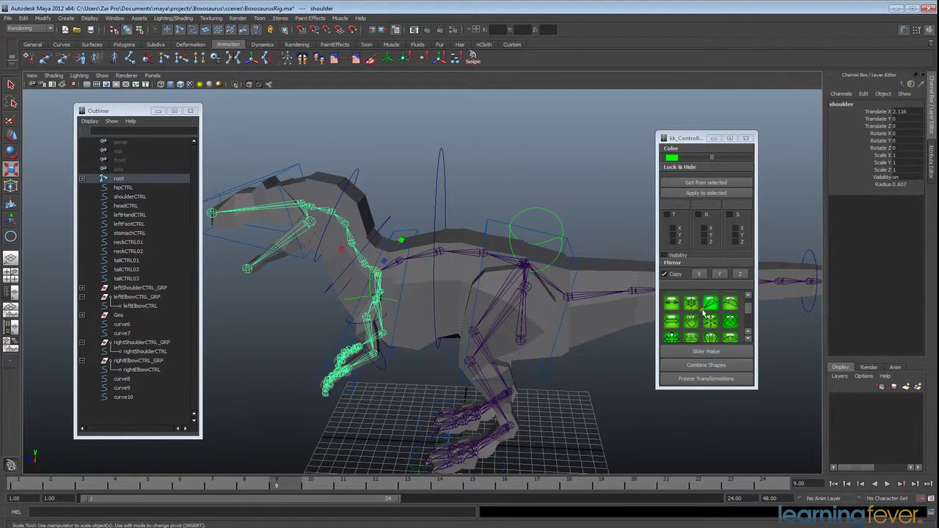
left_click(729, 303)
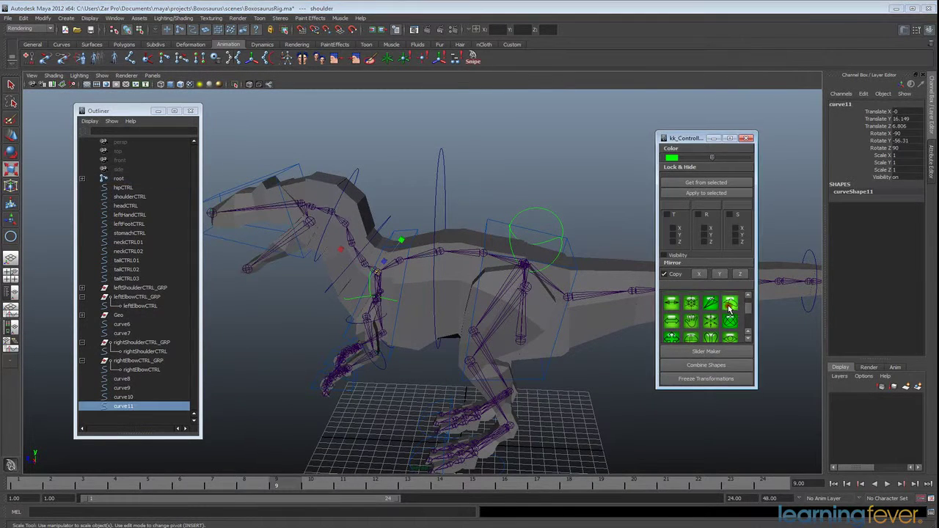
left_click_drag(477, 306, 427, 297, "alt")
left_click_drag(415, 264, 447, 260)
key("w")
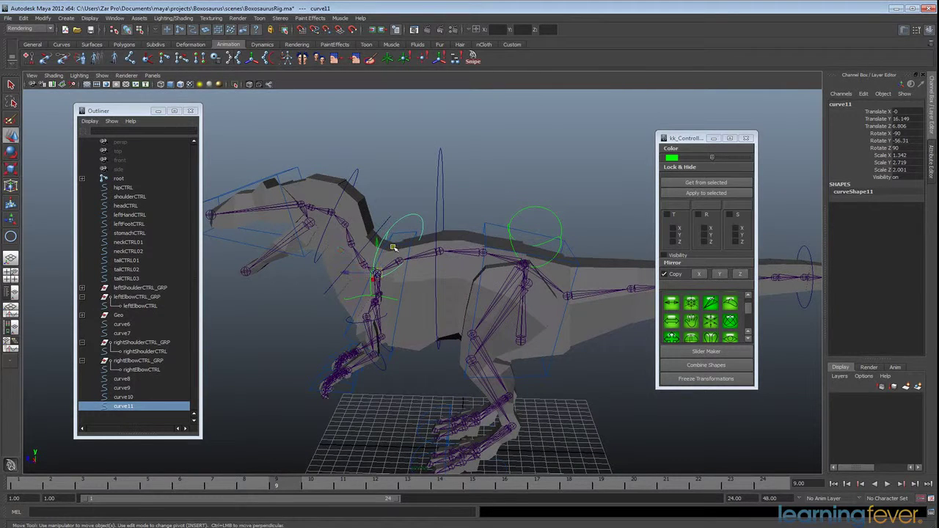
Fit the curve above the shoulders at about Y 17.2, Z 5.67, with Rotate Y about -86° and Scale Y about 1.71
left_click_drag(381, 250, 391, 226)
key("e")
key("w")
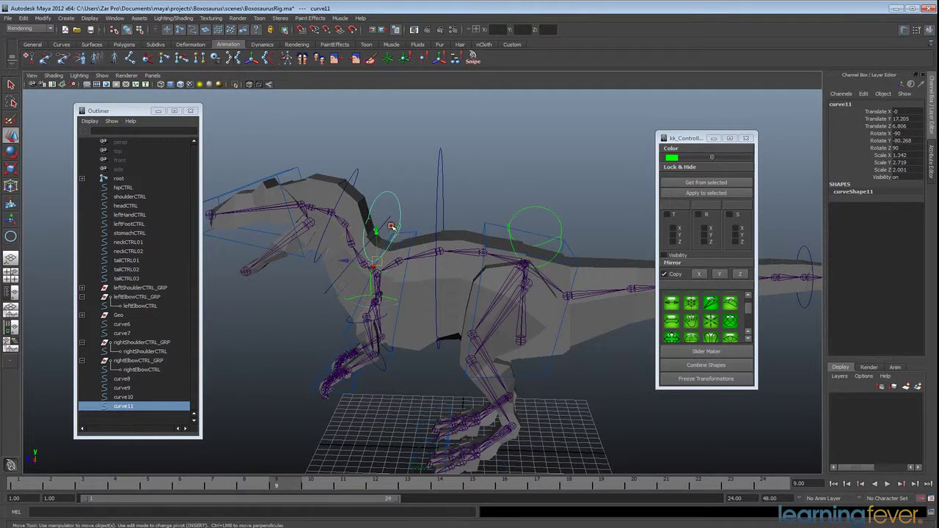
left_click_drag(359, 261, 366, 262)
key("r")
left_click_drag(397, 218, 442, 225)
key("e")
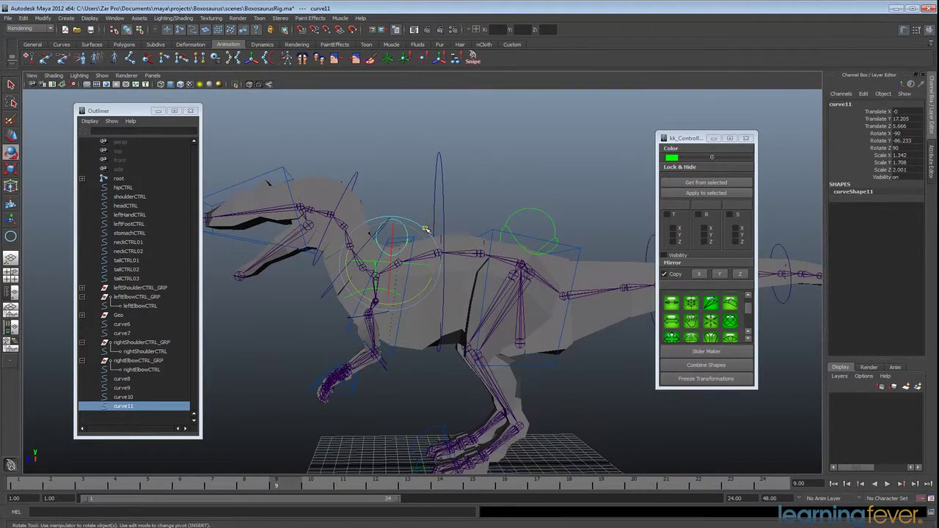
Move the pivot of the curve above the shoulders onto the shoulder joint in the side view, and clear the selection
key("space")
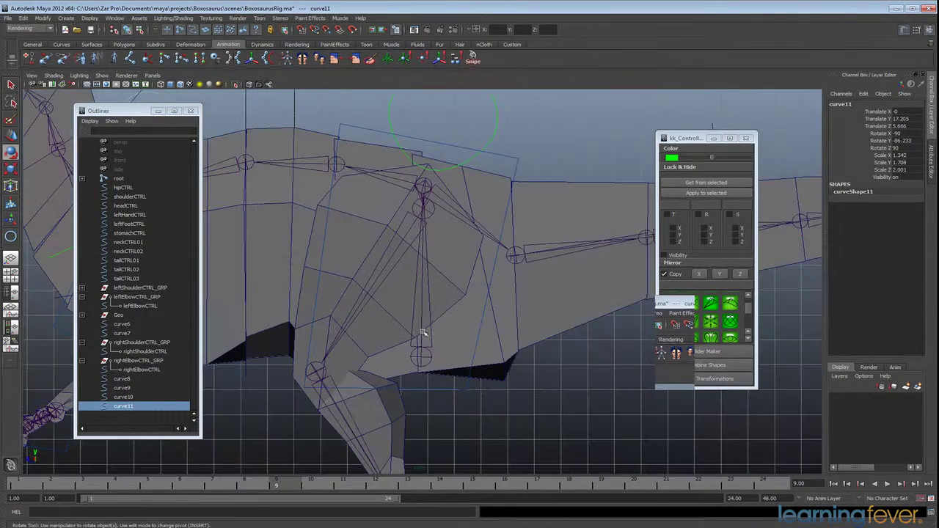
key("space")
left_click_drag(291, 242, 399, 314, "alt")
key("Insert")
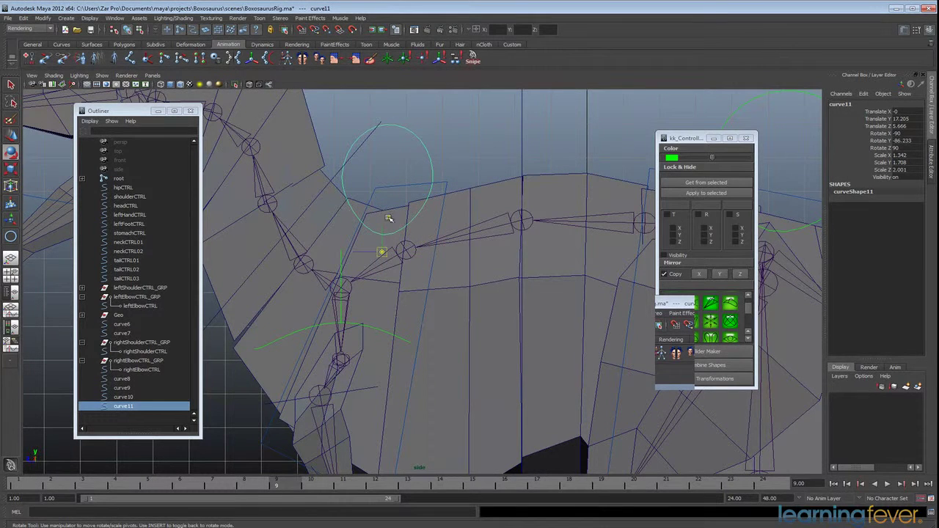
left_click_drag(381, 252, 342, 276)
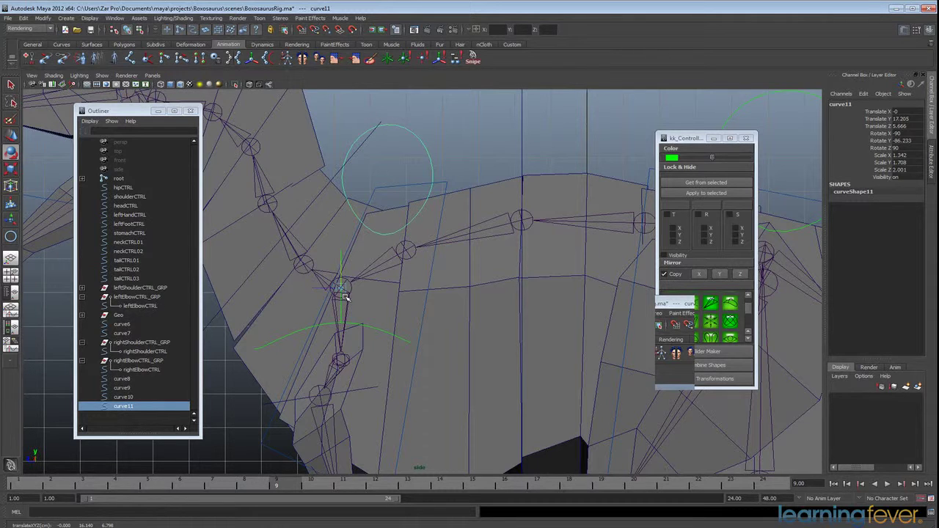
key("Insert")
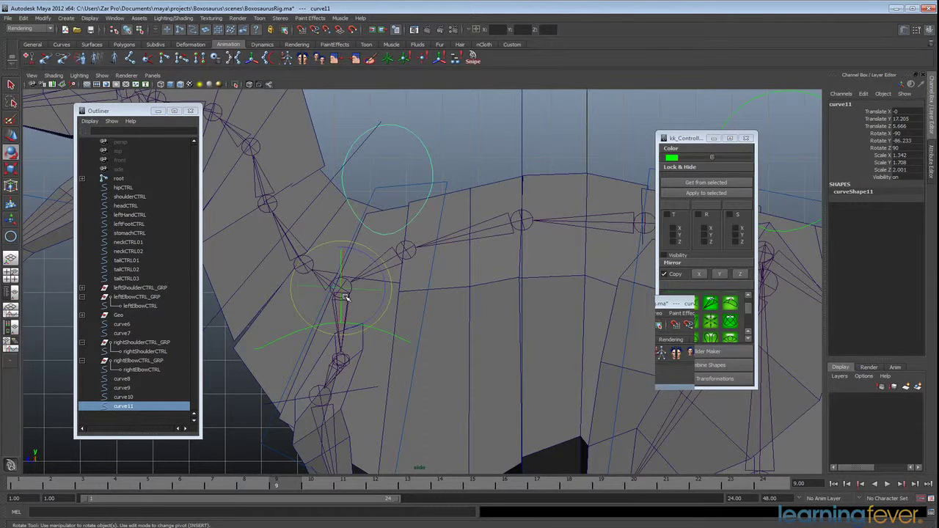
key("space")
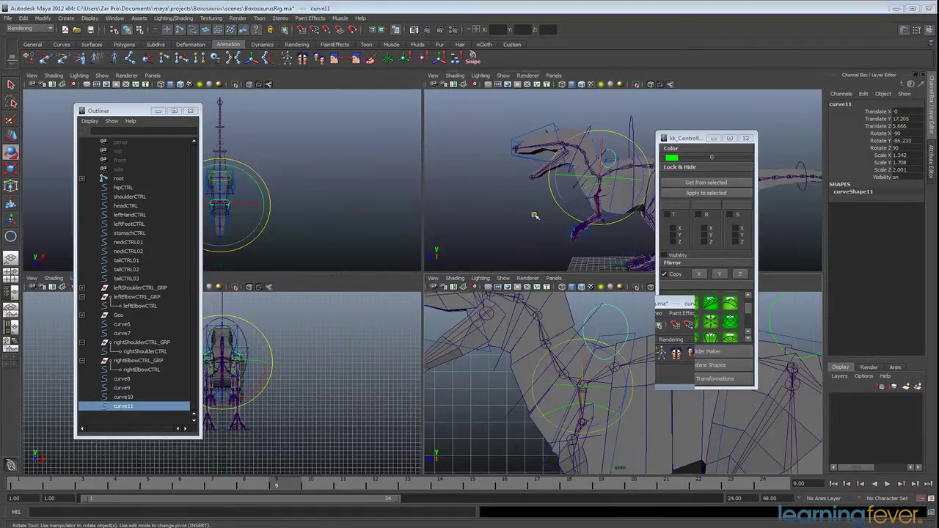
key("space")
left_click(576, 323)
left_click_drag(576, 324, 630, 287, "alt")
Create a spherical control curve at the origin from the control shape library
left_click(713, 138)
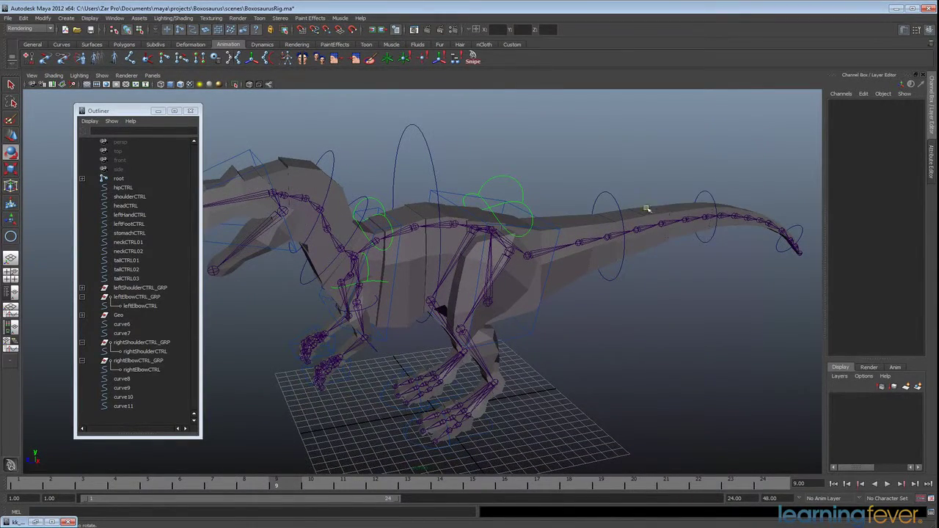
left_click(35, 523)
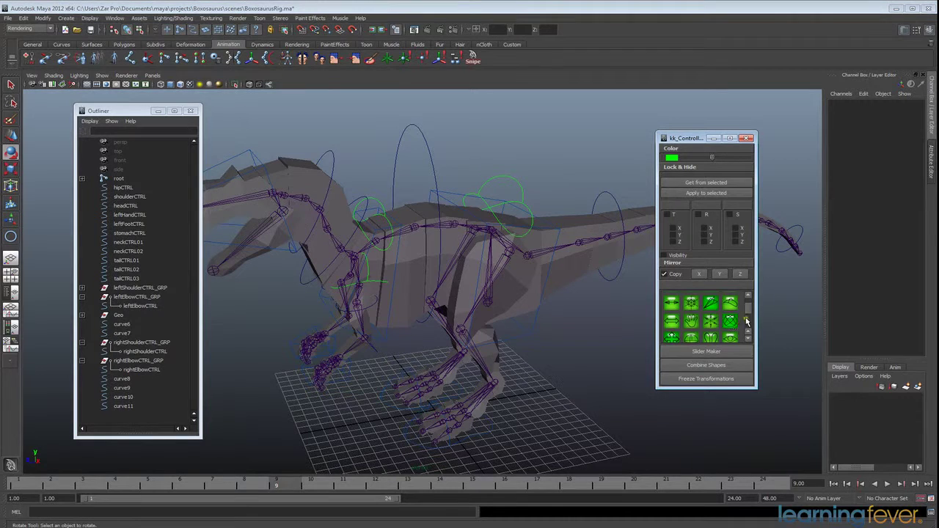
mouse_move(751, 312)
left_mouse_down()
mouse_move(749, 326)
mouse_move(749, 313)
left_mouse_up()
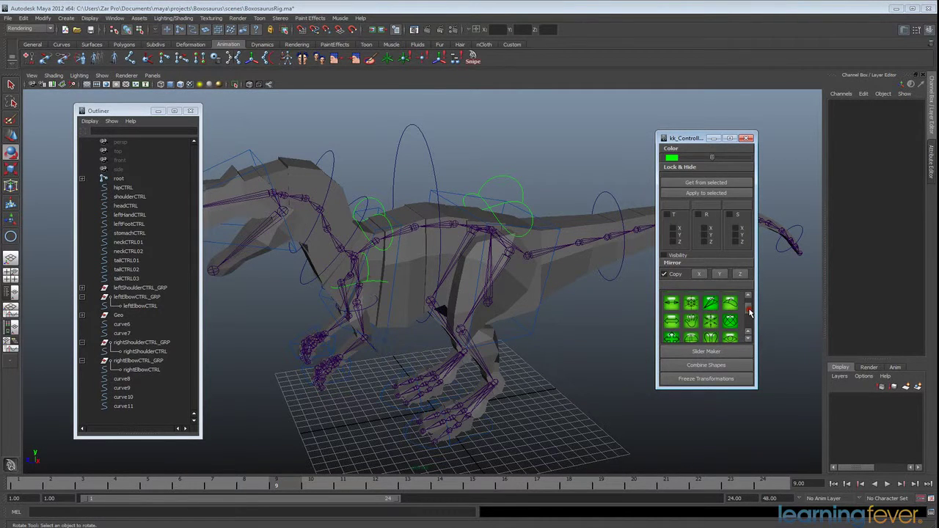
left_click(693, 305)
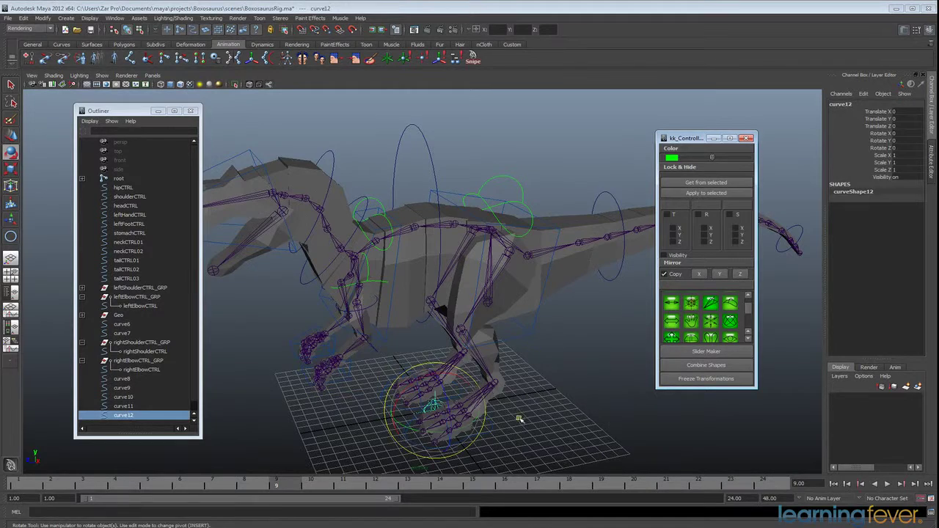
Move the spherical control in front of the left knee, to about X 3.49, Y 9.74, Z 3.08
left_click_drag(521, 420, 525, 372, "alt")
key("w")
left_click_drag(482, 345, 475, 327, "alt")
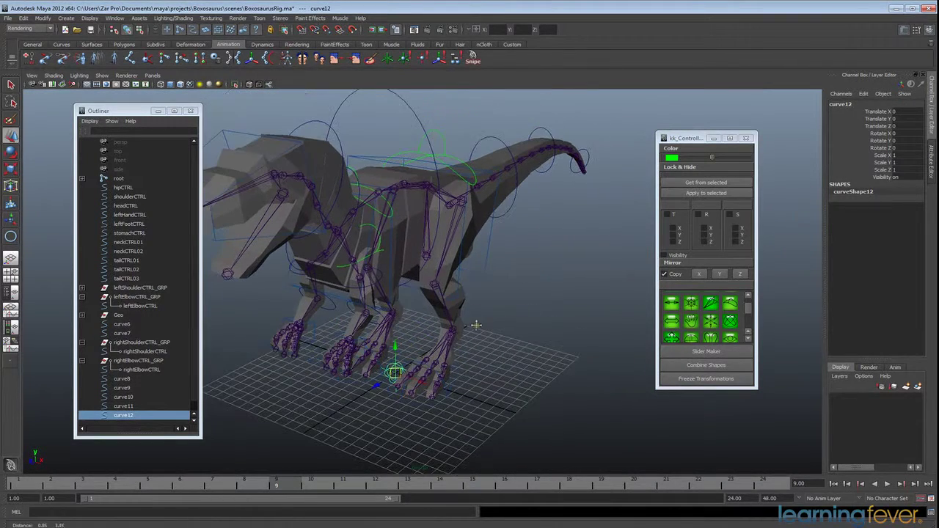
left_click_drag(394, 370, 458, 308)
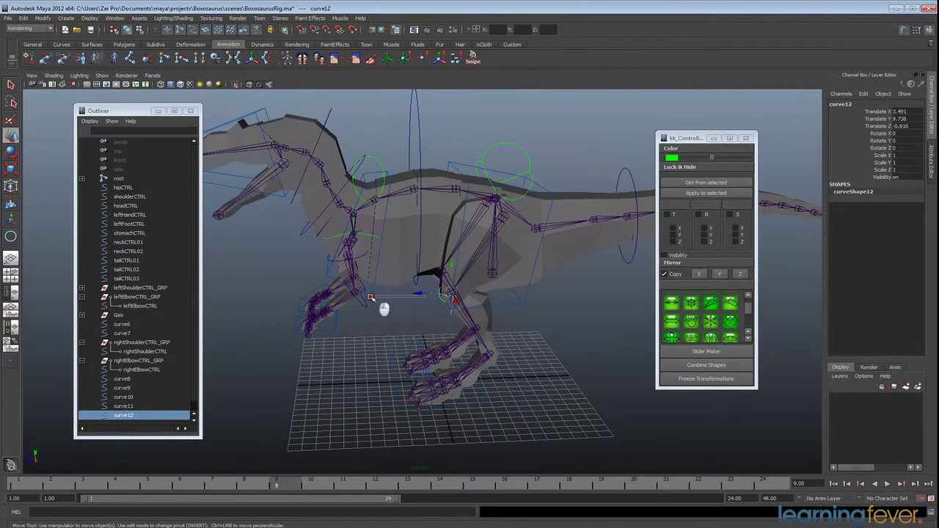
left_click(401, 301)
left_click(403, 301)
left_click_drag(419, 298, 469, 334)
Rename the spherical control as leftKneePV_CTRL
double_click(856, 105)
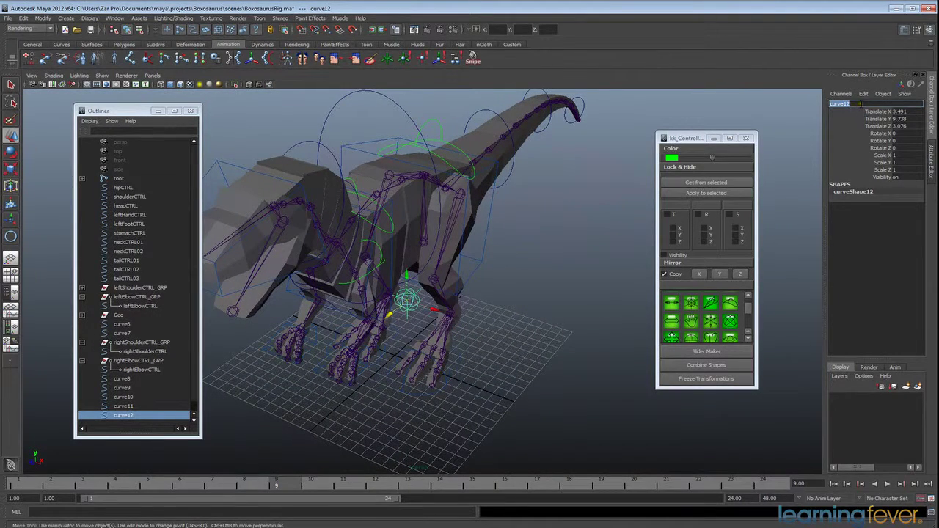
type("leftKneePV_CTRL")
key("Return")
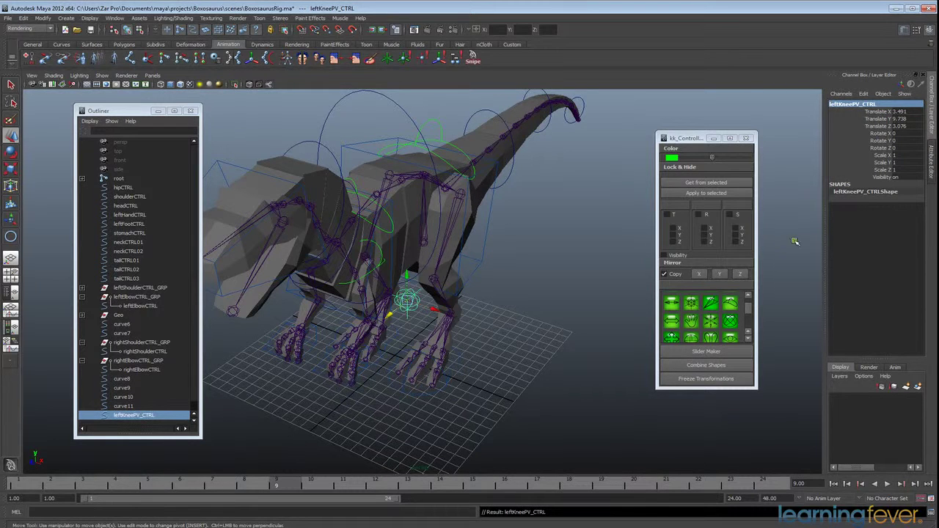
Mirror a copy of leftKneePV_CTRL across X and rename the copy as rightKneePV_CTRL
left_click(697, 274)
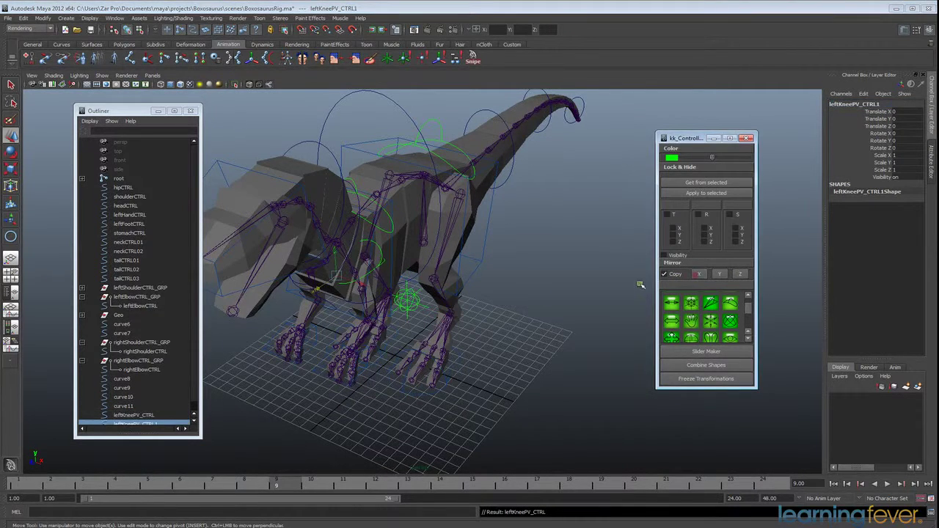
left_click(839, 105)
type("right")
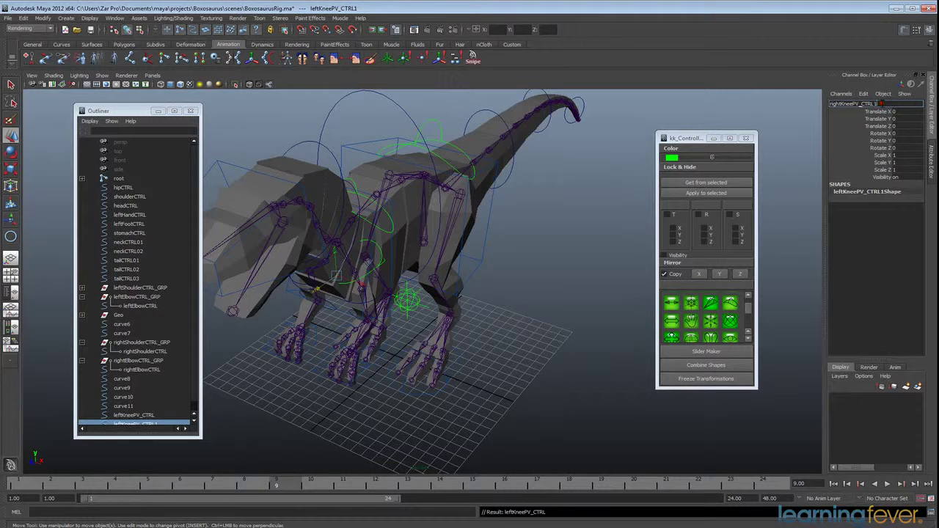
Rename the control curve above the hips as hipSwayCTRL
left_click(439, 124)
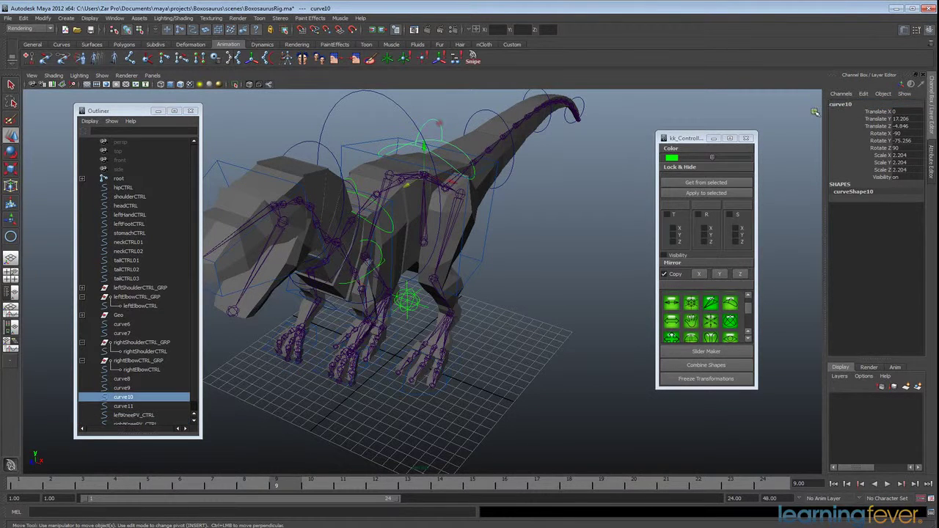
left_click(841, 104)
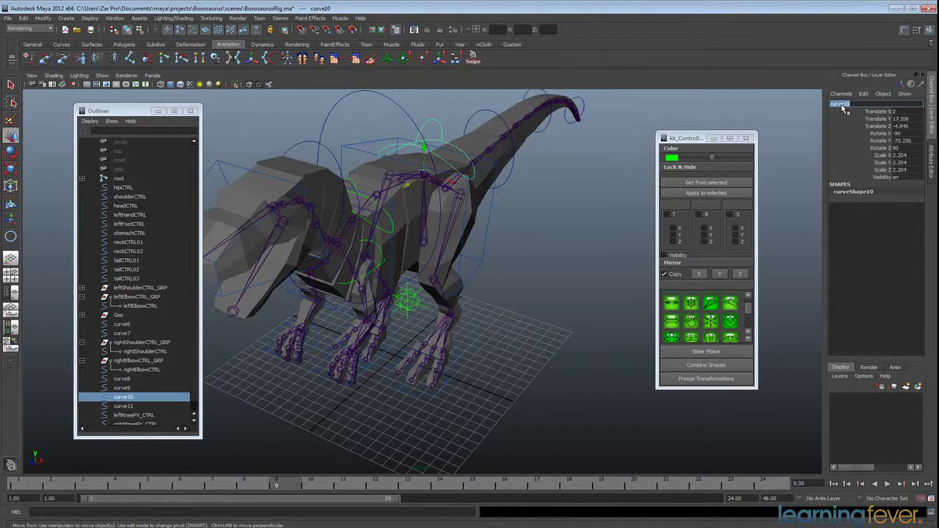
type("hipSwayCTRL")
key("Return")
Rename the control curve above the shoulders as chestControl
mouse_move(541, 163)
left_mouse_down("alt")
mouse_move(486, 224)
mouse_move(535, 176)
left_mouse_up("alt")
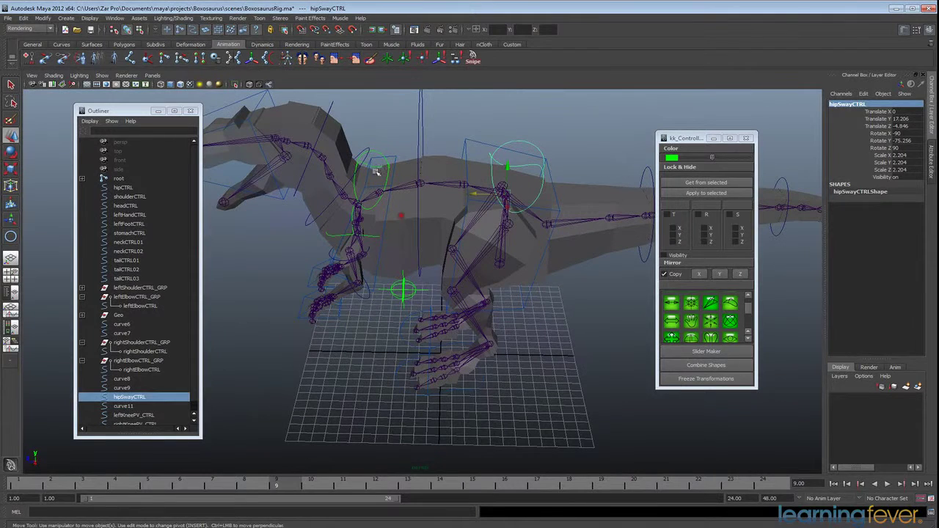
left_click(544, 158)
left_click(839, 104)
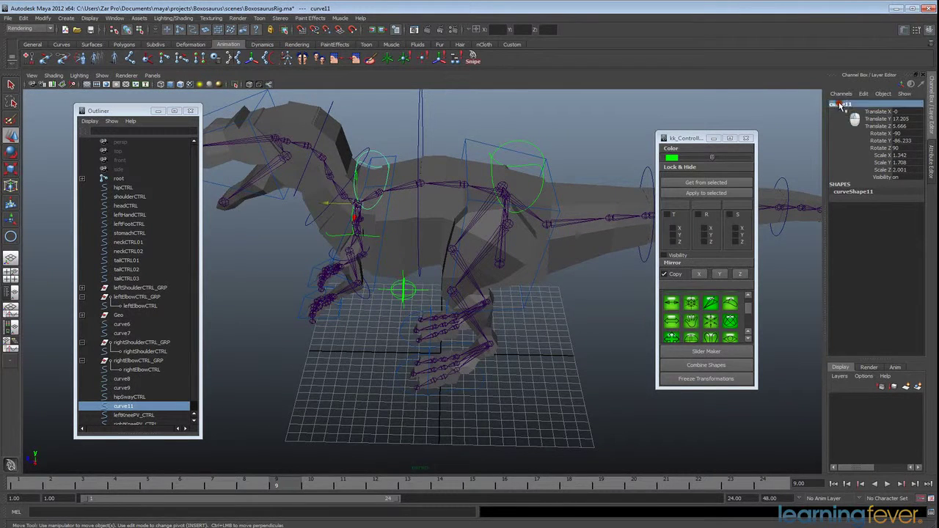
type("chest")
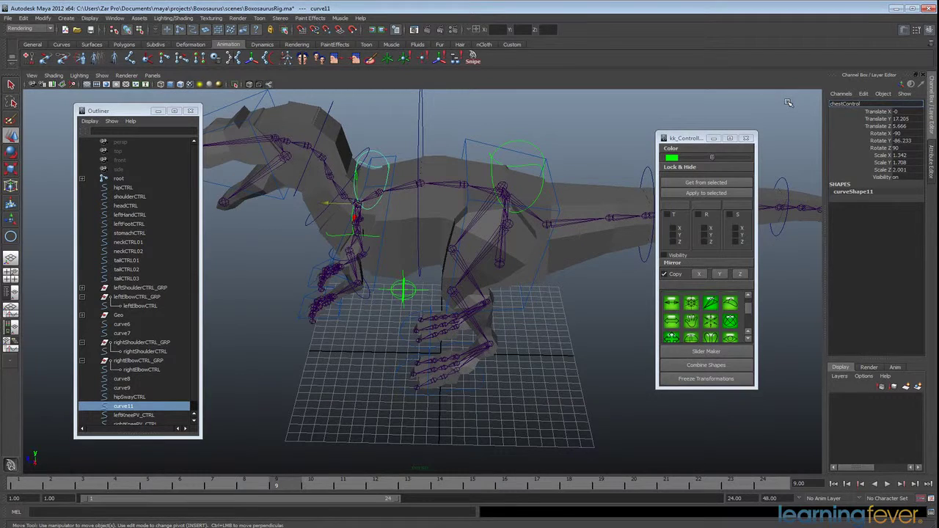
type("Control")
key("Return")
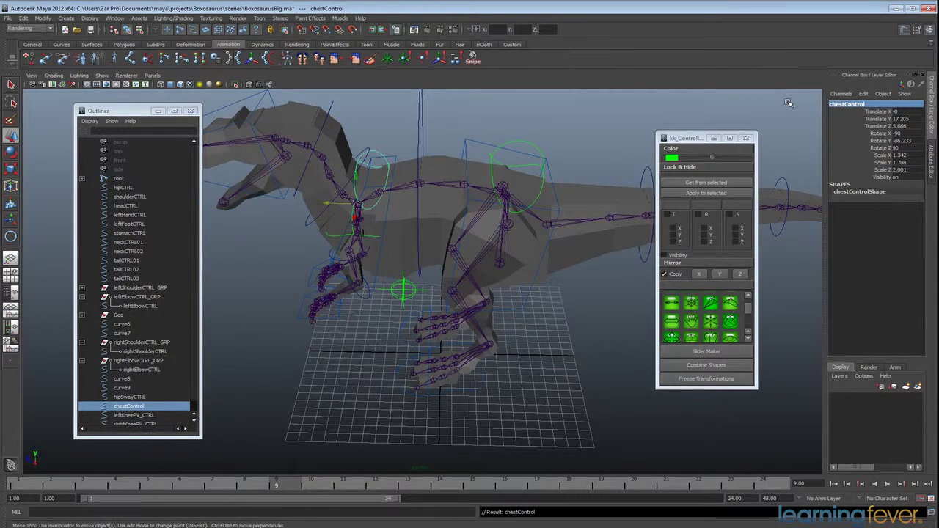
Rename the box-shaped shoulderCTRL around the chest as torsoCTRL
left_click_drag(367, 261, 399, 243, "alt")
left_click(399, 242)
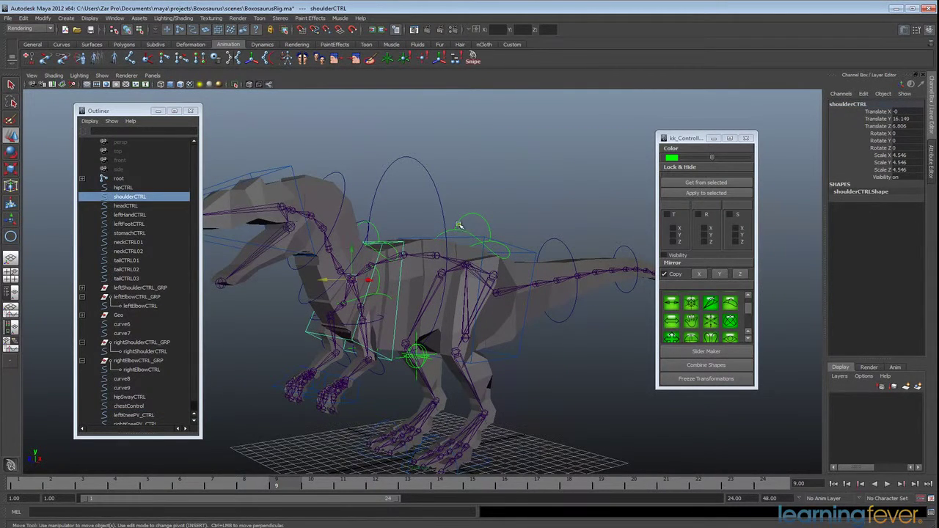
left_click(851, 104)
left_click(860, 103)
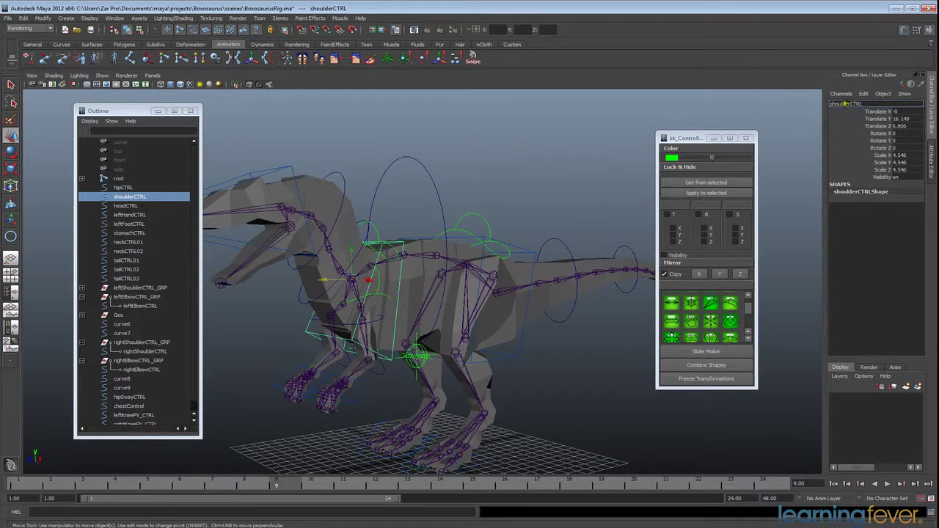
left_click_drag(850, 104, 818, 115)
type("tor")
key("Return")
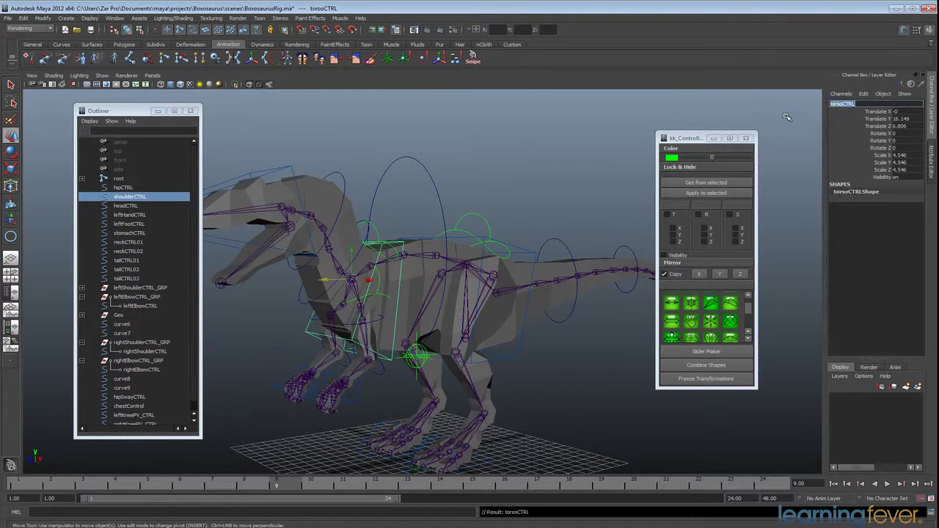
Select the chestControl curve above the shoulders and view the rig from the side
left_click_drag(495, 310, 428, 273, "alt")
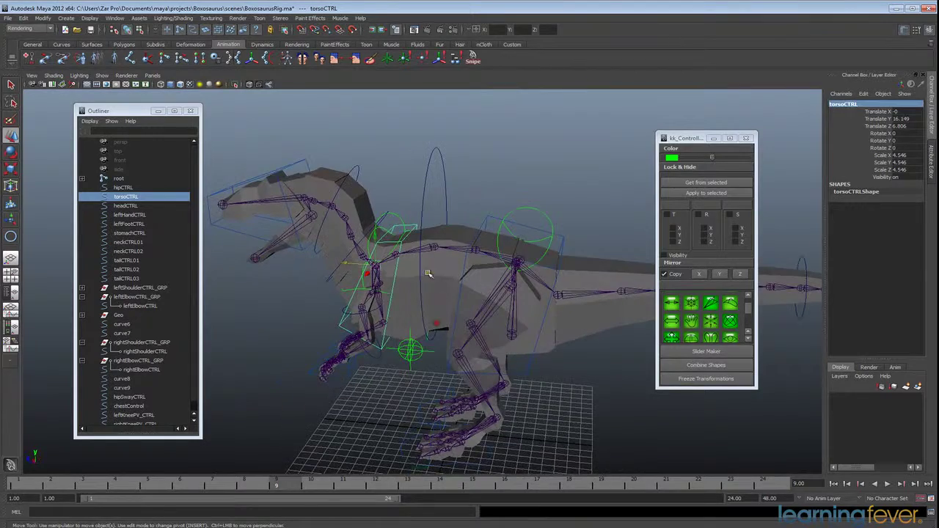
left_click(399, 219)
left_click_drag(355, 313, 475, 349, "alt")
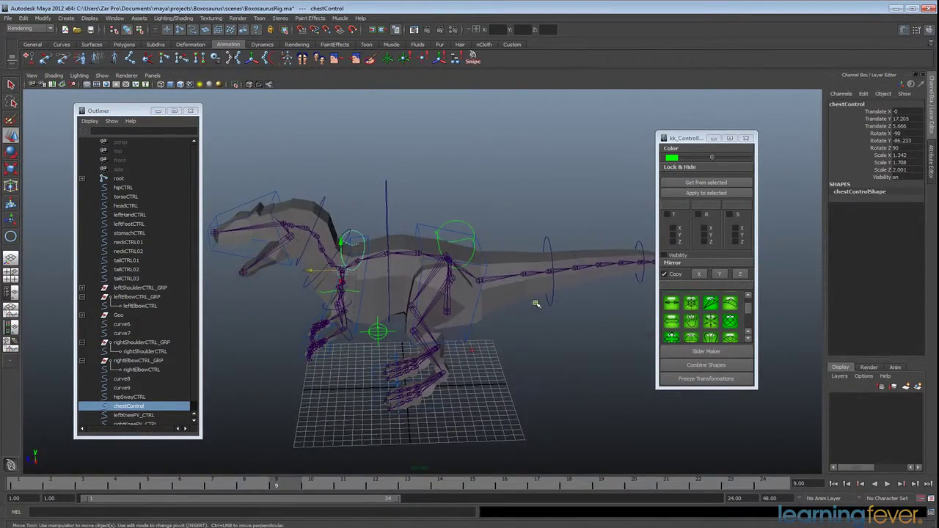
left_click_drag(526, 326, 545, 316, "alt")
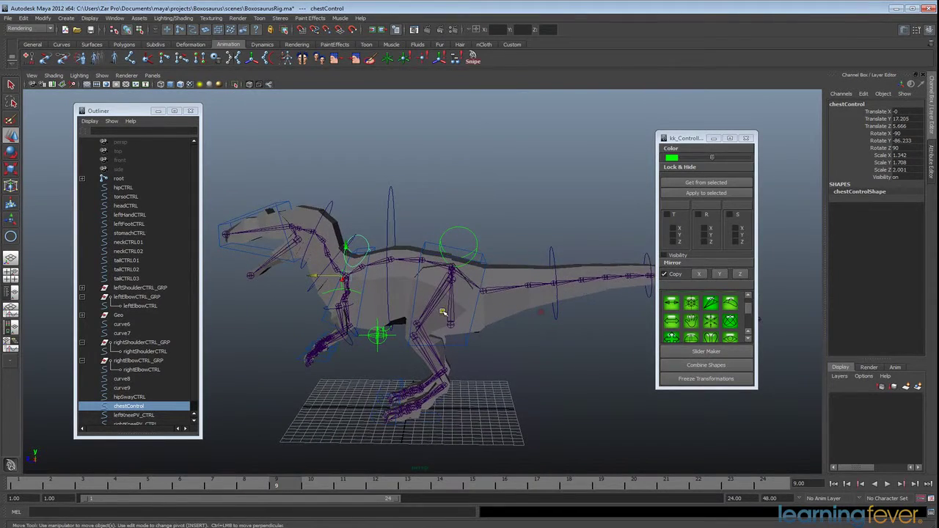
Color the head, neck, torso, chest, stomach, hip, hip sway and tail control curves yellow
left_click_drag(407, 330, 534, 331, "alt")
left_click(320, 198)
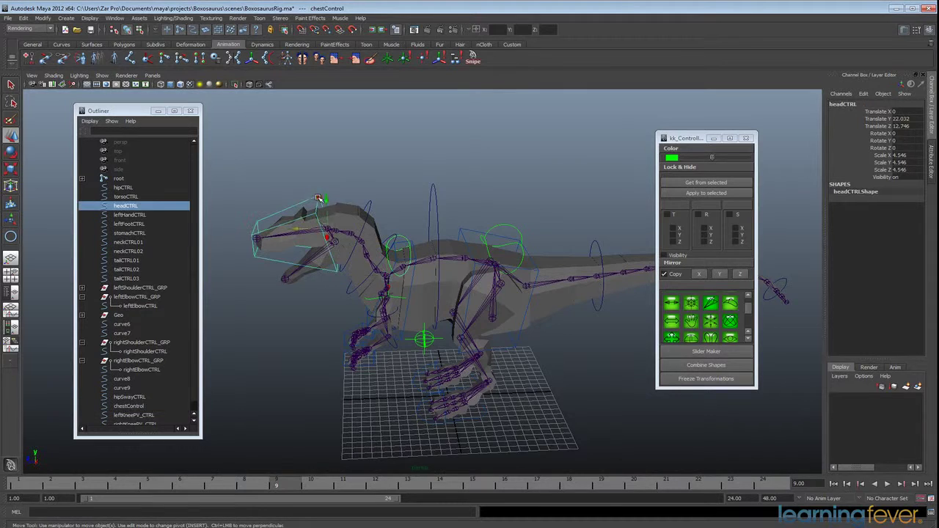
left_click(367, 206, "shift")
left_click(373, 274, "shift")
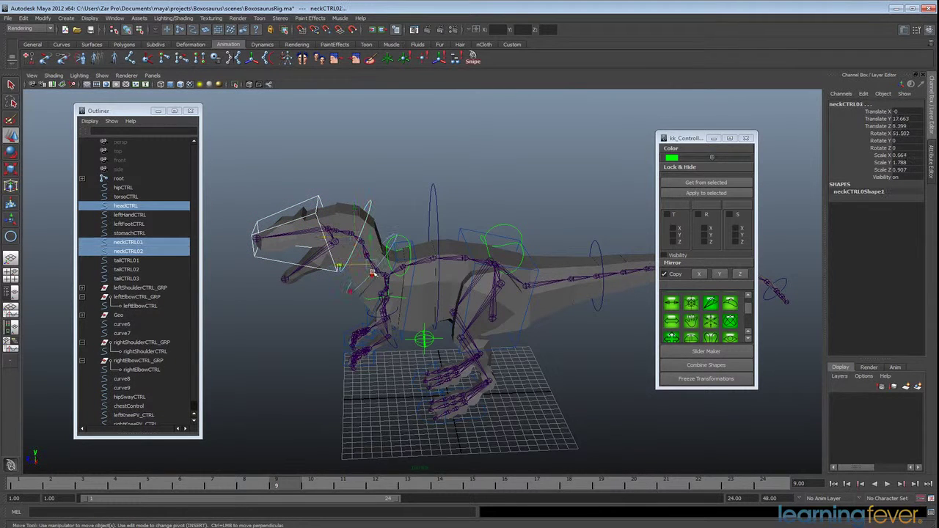
left_click(417, 245, "shift")
left_click(435, 231, "shift")
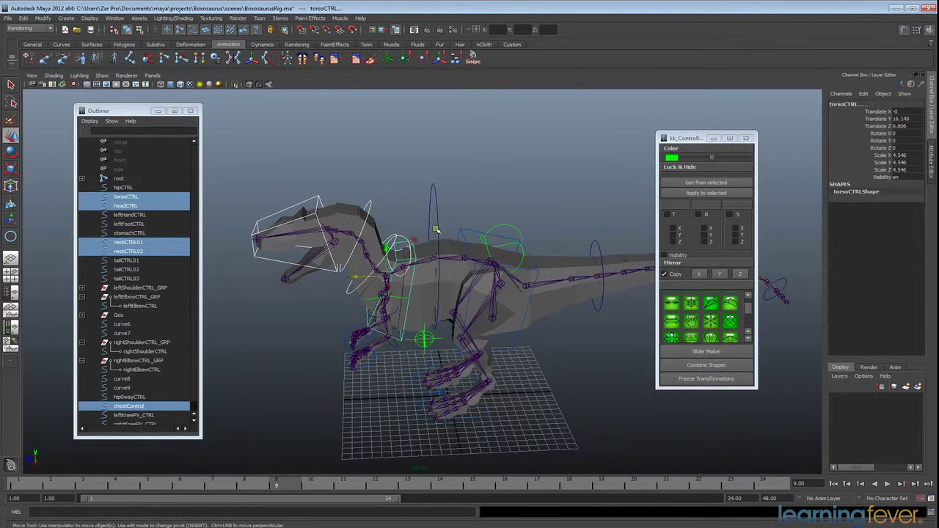
left_click(436, 217, "shift")
left_click(475, 230, "shift")
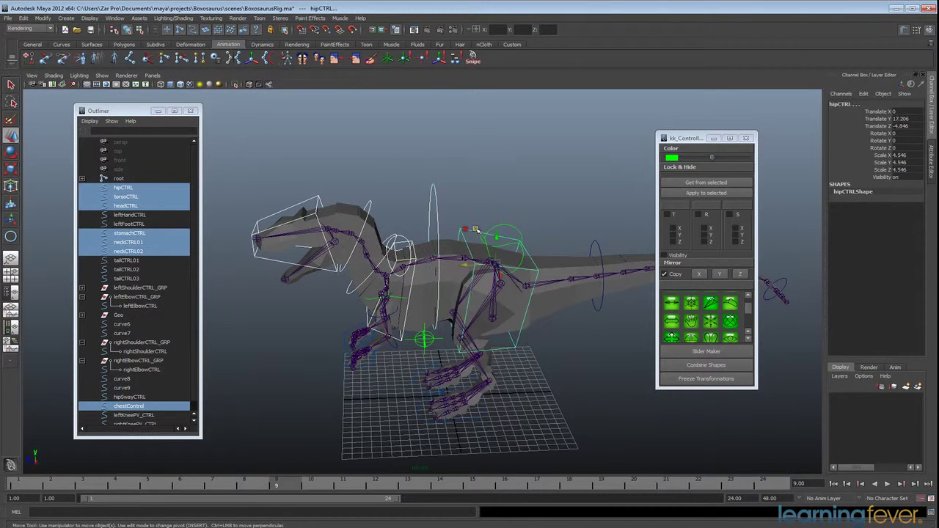
left_click(521, 236, "shift")
left_click(607, 253, "shift")
left_click_drag(608, 253, 476, 254, "alt")
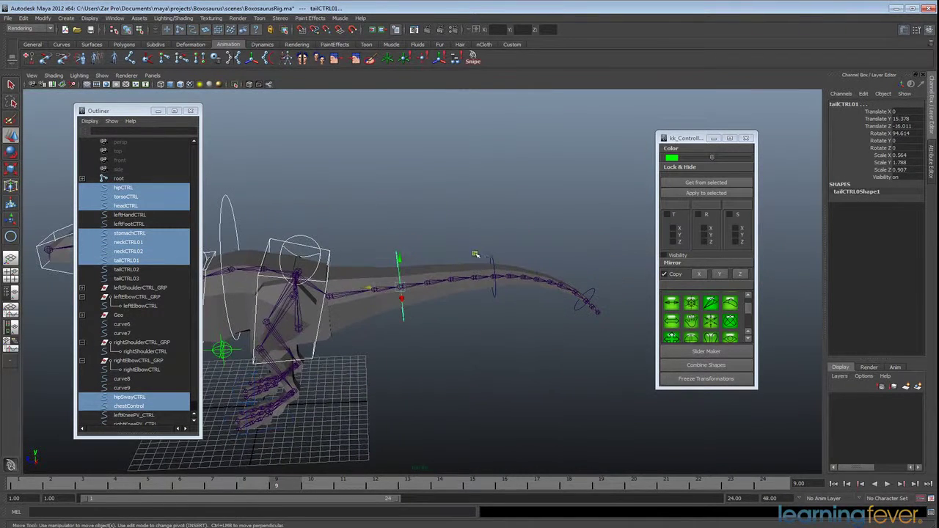
left_click(494, 255, "shift")
left_click(592, 299, "shift")
left_click_drag(608, 298, 528, 302, "alt")
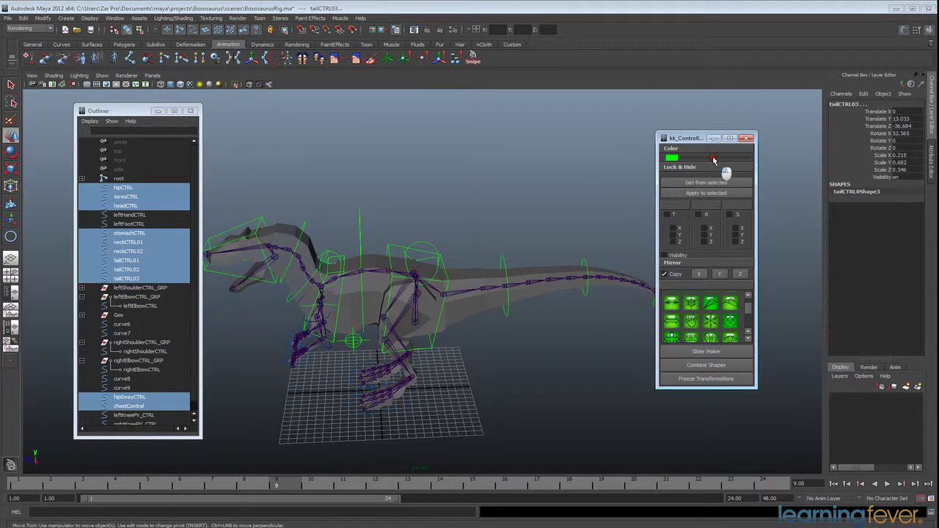
left_click_drag(717, 159, 721, 163)
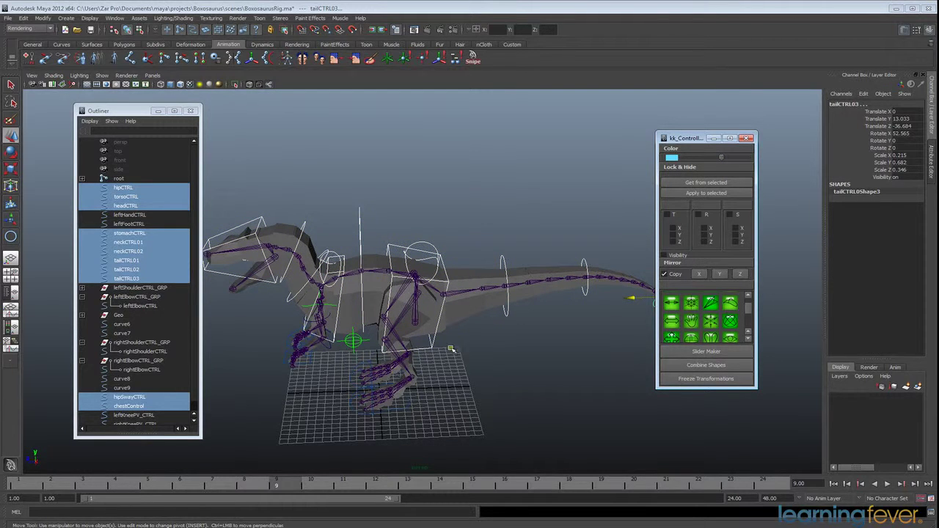
left_click(506, 347)
Color the left hand, foot, knee, elbow and shoulder control curves red, including curve8 beside the chest
mouse_move(459, 385)
left_mouse_down("alt")
mouse_move(558, 346)
mouse_move(482, 346)
mouse_move(495, 379)
mouse_move(448, 385)
left_mouse_up("alt")
left_click(363, 335)
left_click_drag(363, 335, 384, 321, "alt")
left_click(485, 388)
left_click(349, 343)
left_click(382, 275)
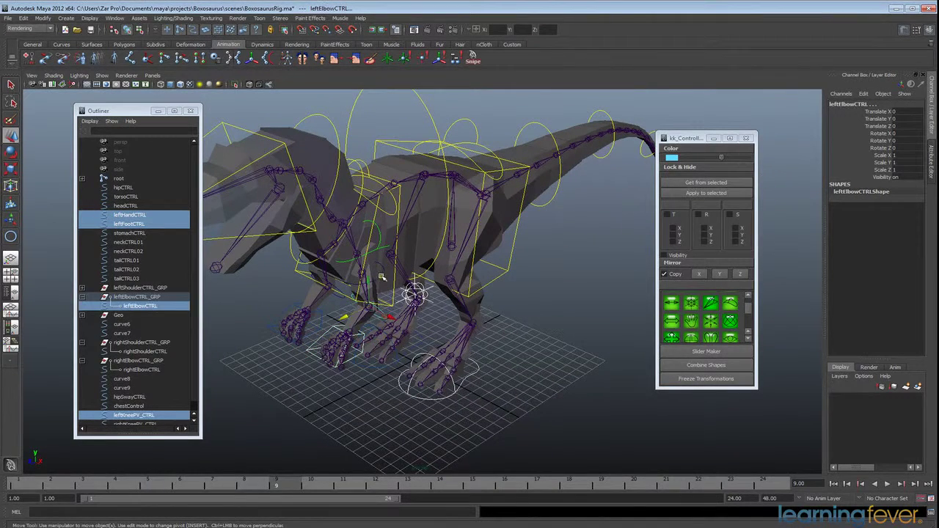
left_click(384, 241)
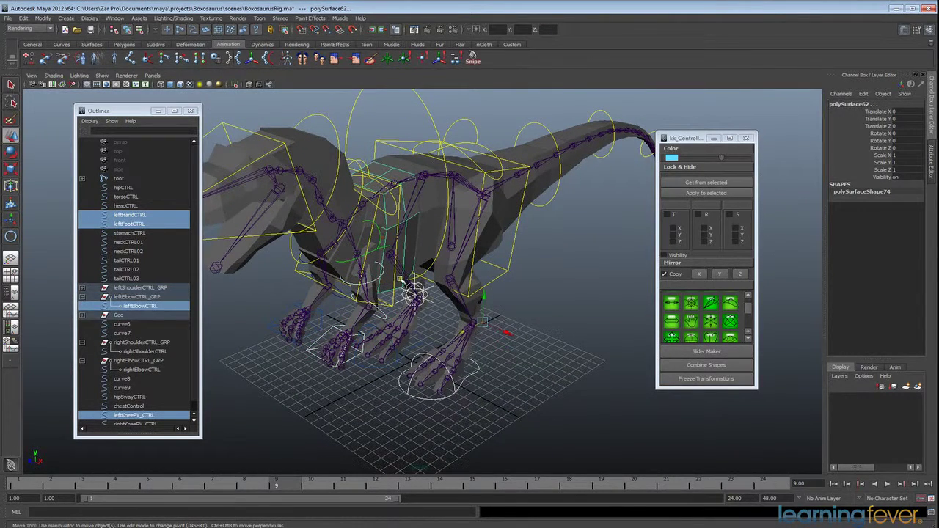
key("ctrl+z")
left_click(380, 256)
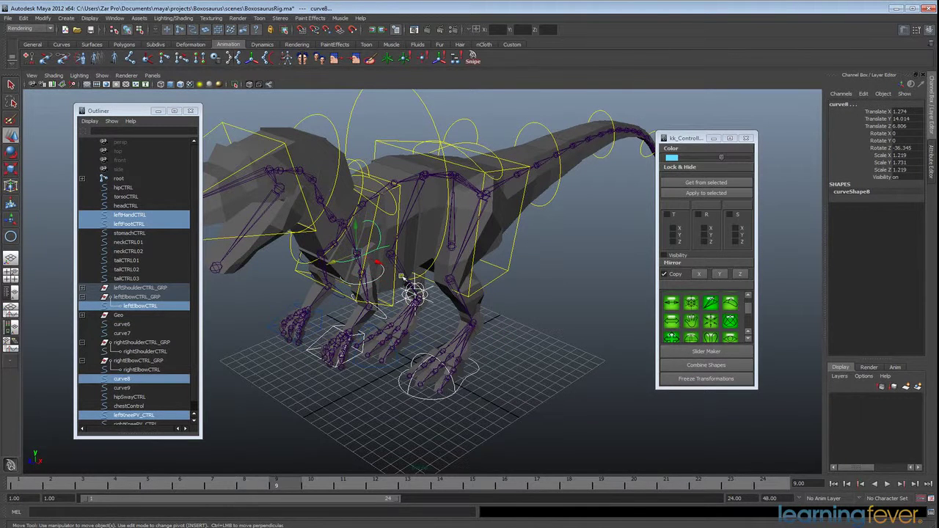
left_click_drag(722, 157, 709, 161)
Color the right shoulder, right hand and right foot control curves green
left_click_drag(386, 311, 509, 320, "alt")
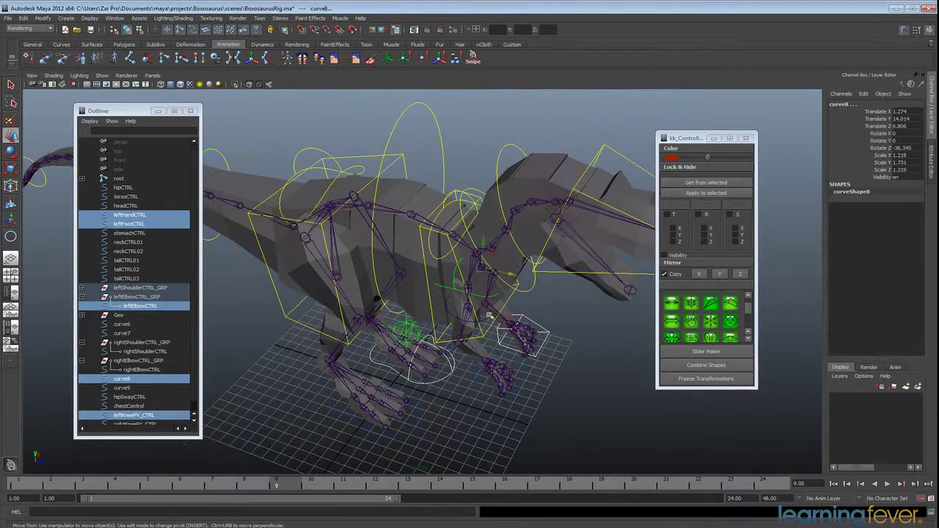
left_click(486, 317)
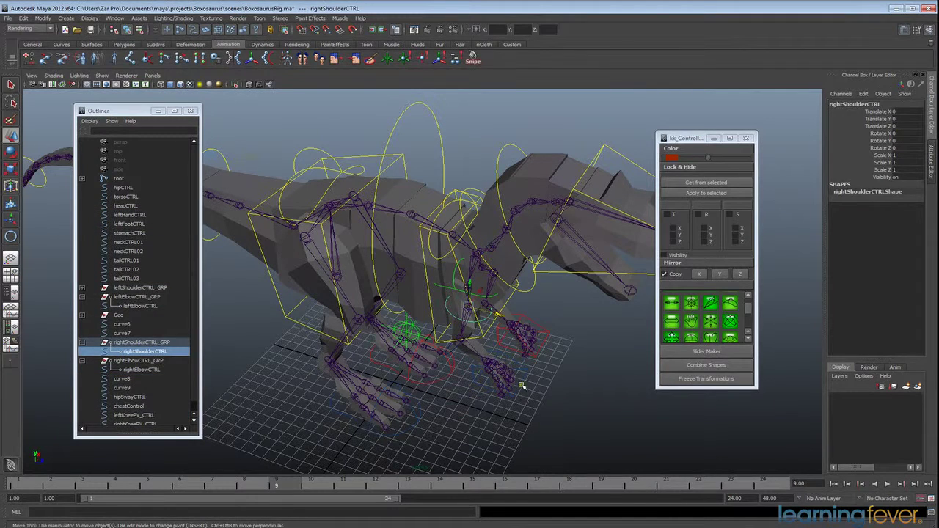
left_click(520, 385, "shift")
left_click(419, 424, "shift")
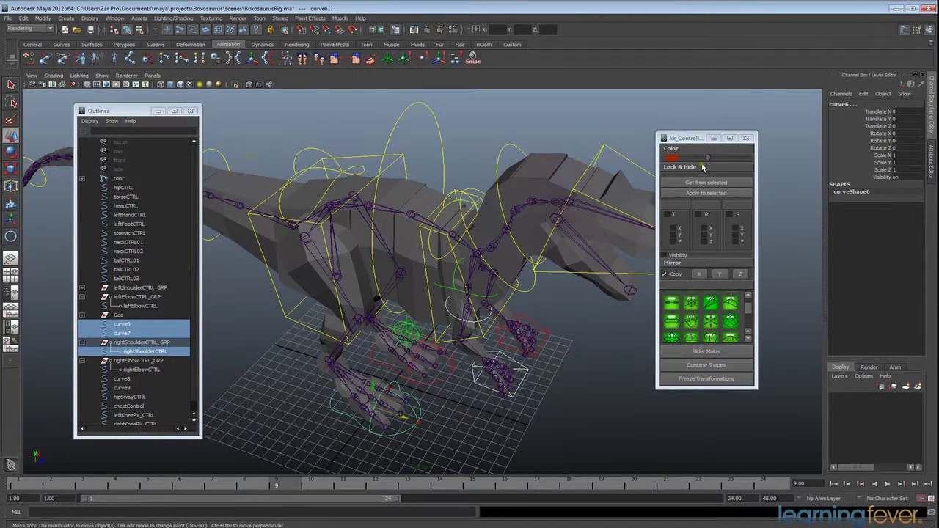
left_click_drag(706, 160, 711, 163)
left_click(541, 444)
Turn off the X-ray joint display and inspect the coloured control curves around the rig
left_click_drag(565, 399, 411, 370, "alt")
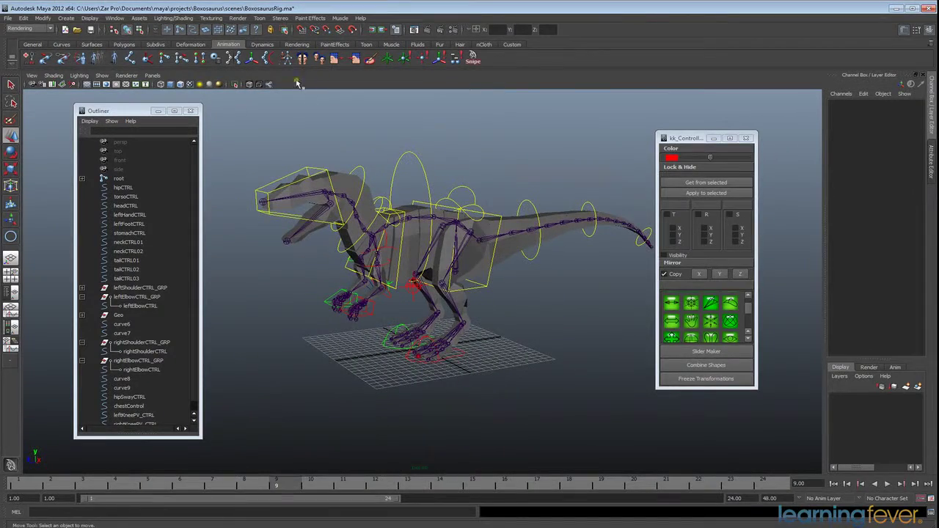
left_click_drag(492, 306, 538, 338, "alt")
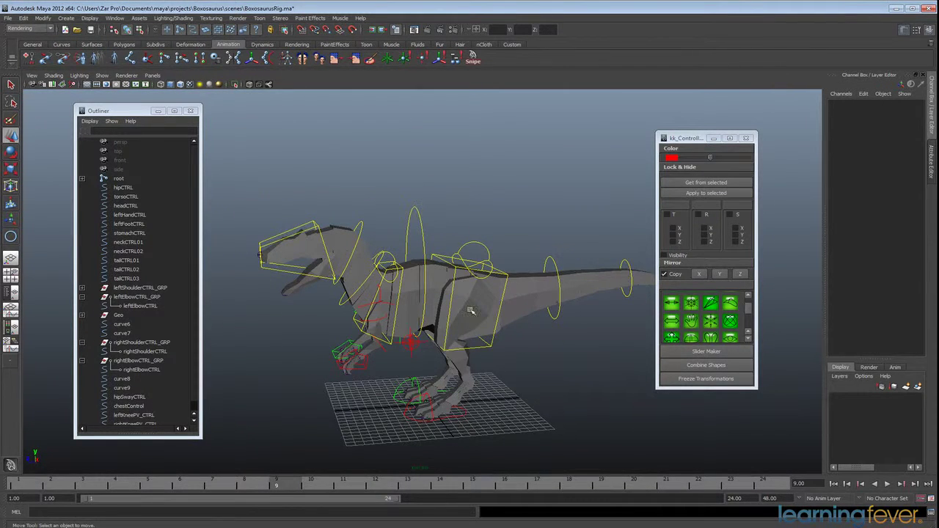
left_click_drag(472, 333, 549, 340, "alt")
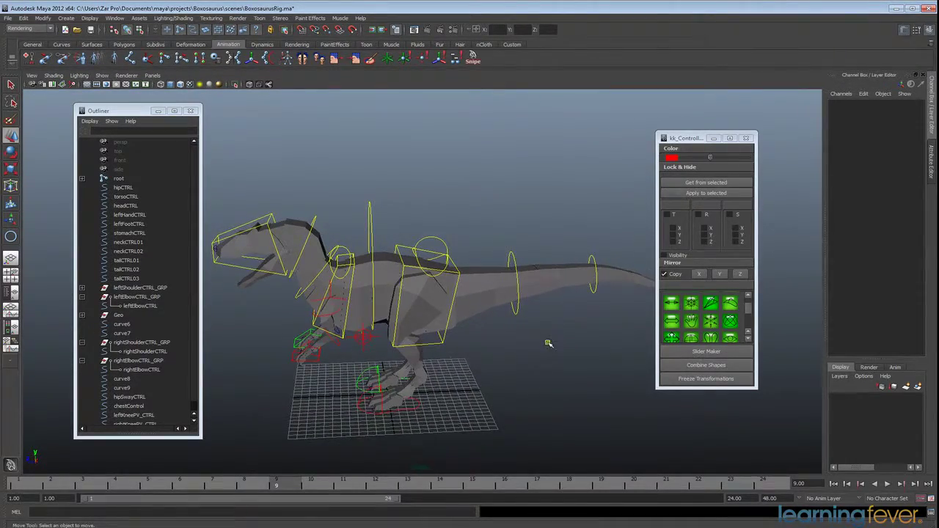